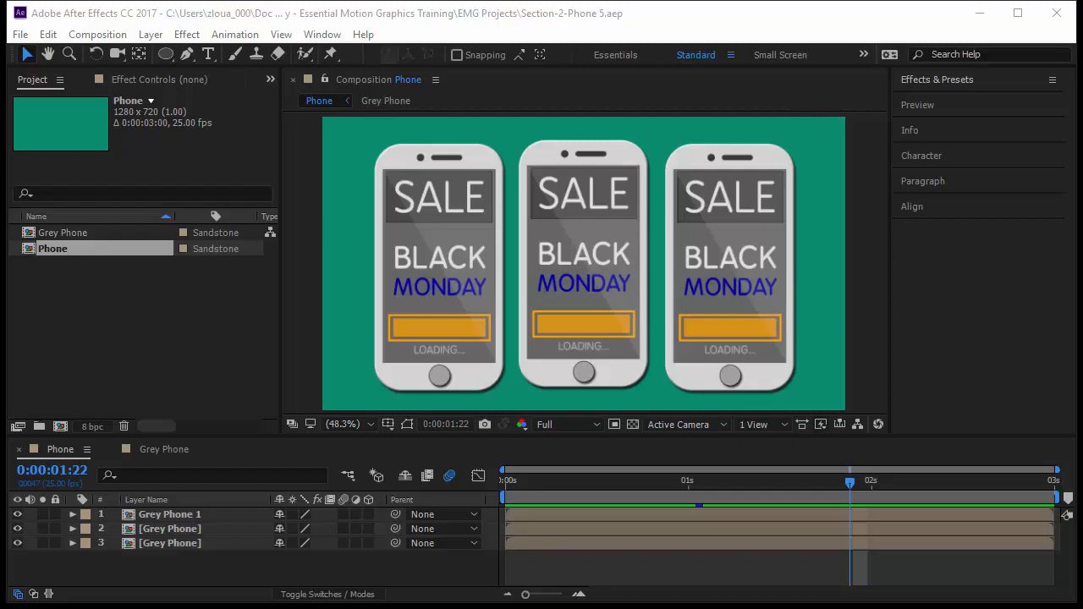
Preview the Phone composition's animation briefly from the current time and stop playback
{"action": "key", "text": "space"}
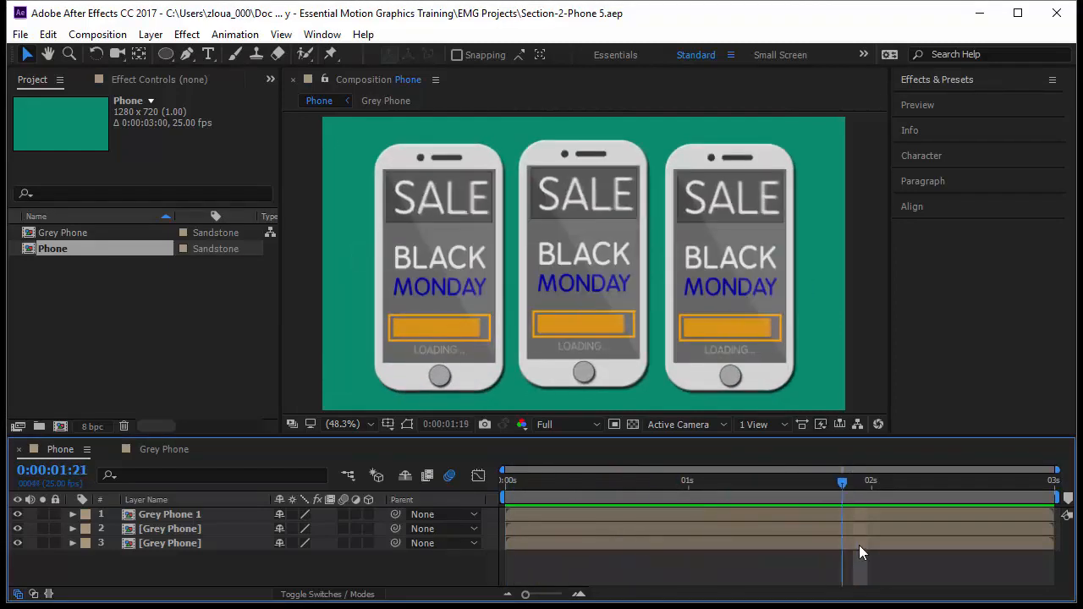
{"action": "key", "text": "space"}
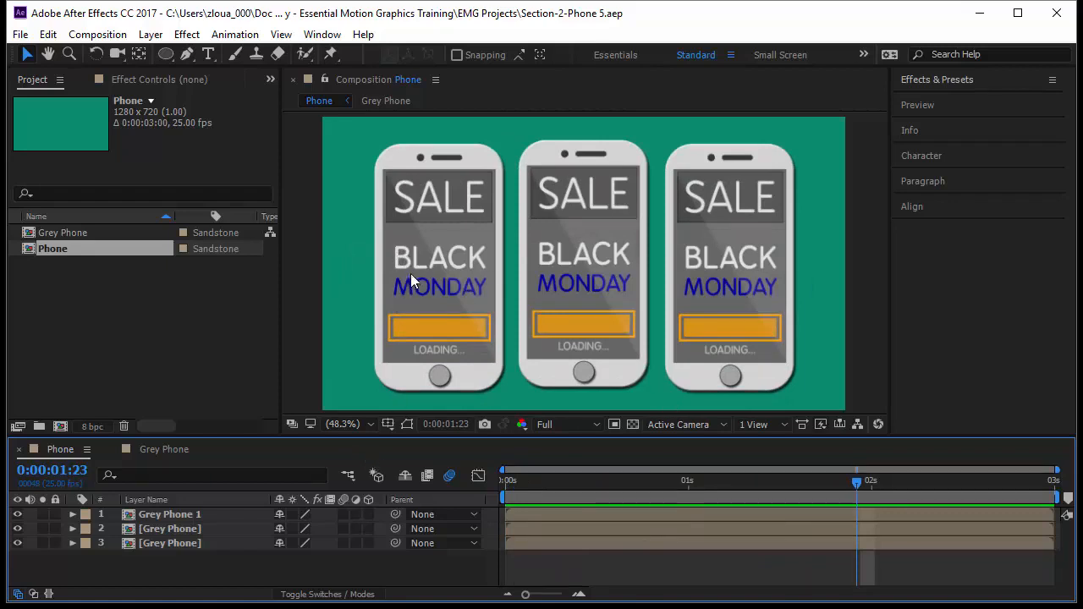
Open the nested composition of the Grey Phone 1 layer and enlarge the timeline to show more of its layers
{"action": "left_click", "coordinate": [114, 513]}
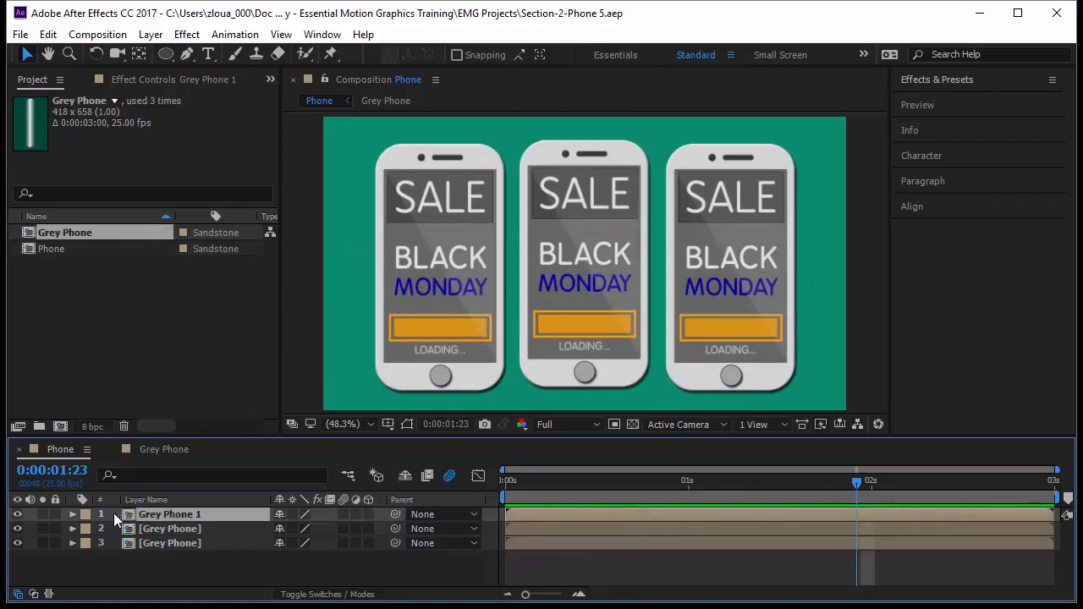
{"action": "double_click", "coordinate": [181, 513]}
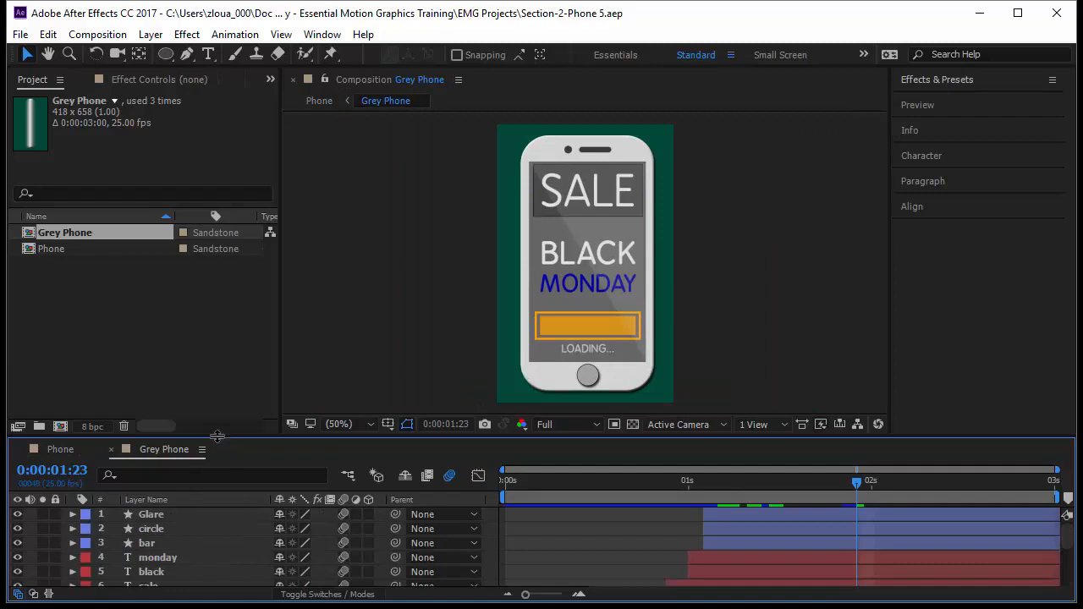
{"action": "left_click_drag", "start_coordinate": [213, 436], "coordinate": [217, 374]}
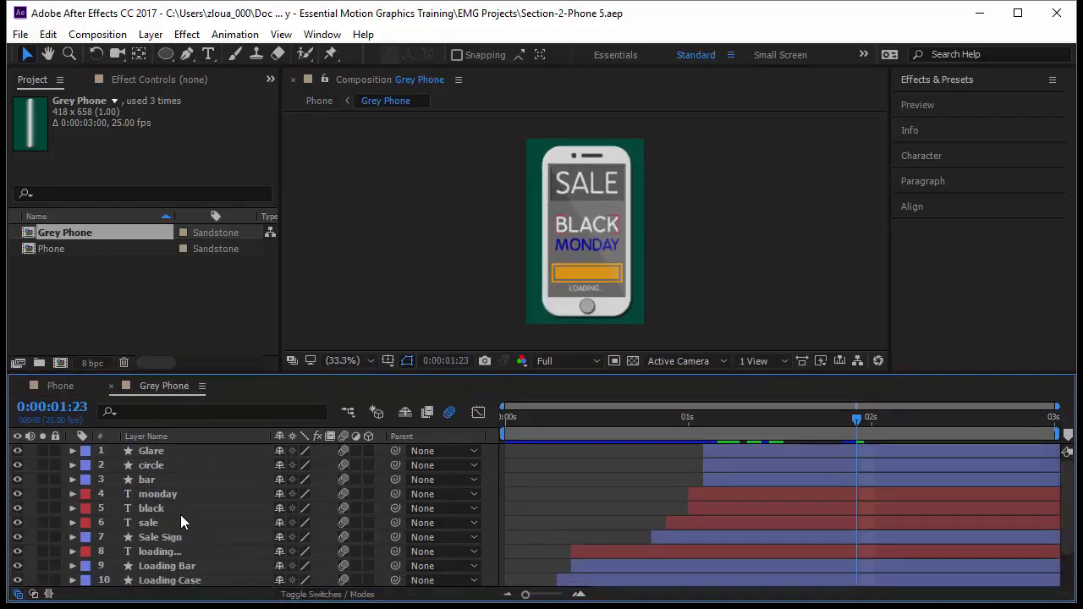
Replace the monday layer's text with "friday" and set its font size to 68 px
{"action": "left_click", "coordinate": [181, 493]}
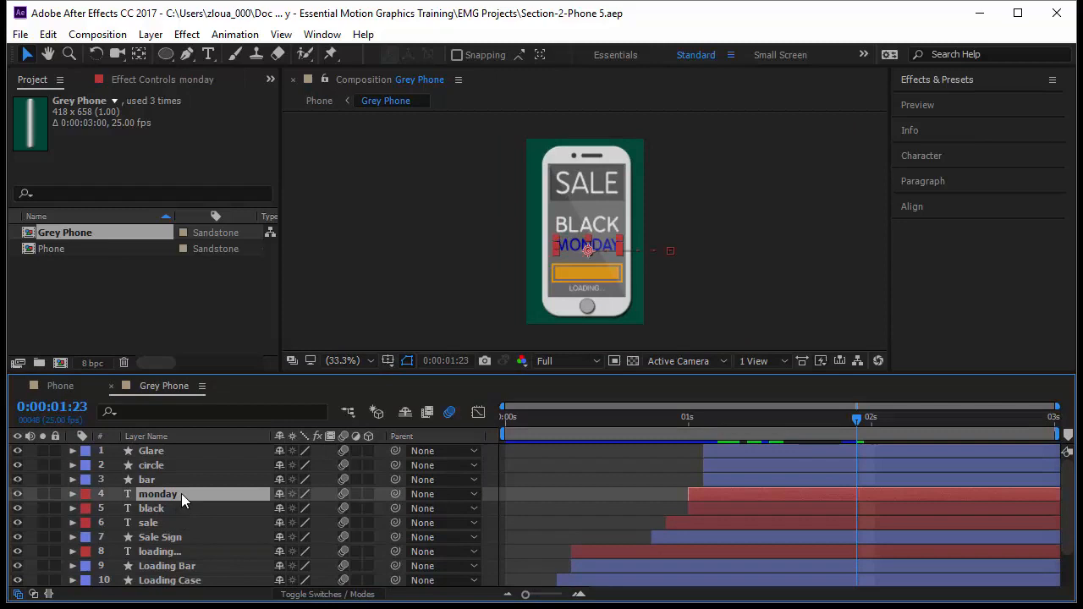
{"action": "double_click", "coordinate": [181, 493]}
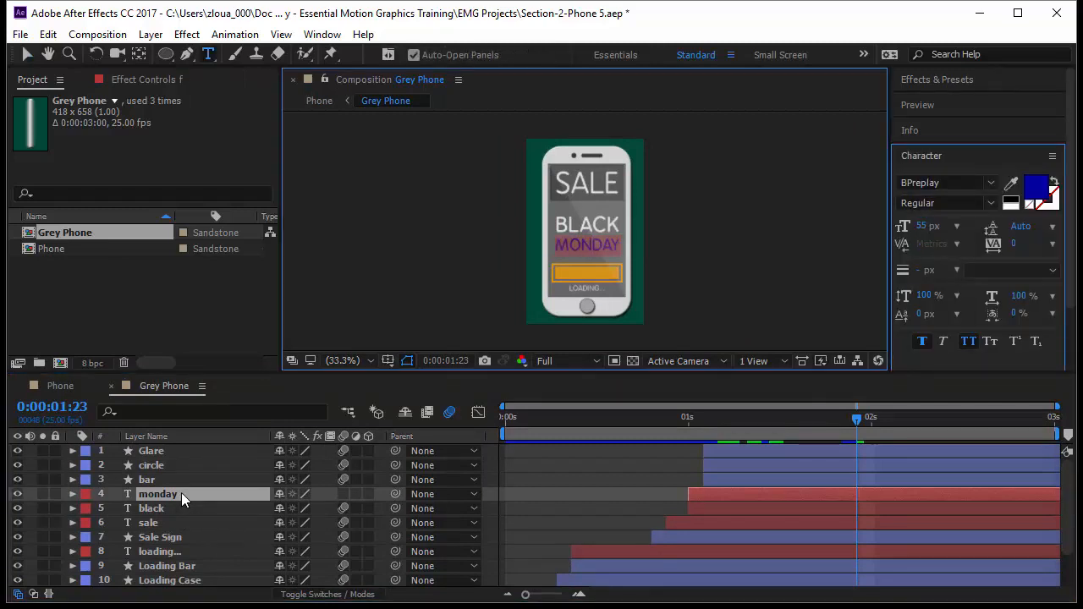
{"action": "type", "text": "friday"}
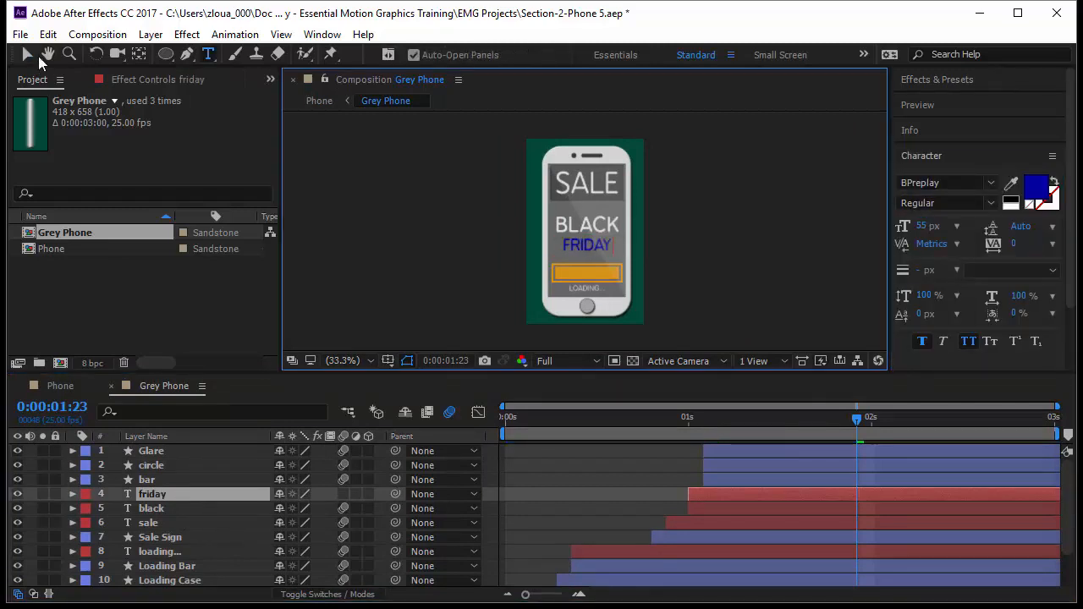
{"action": "left_click", "coordinate": [27, 54]}
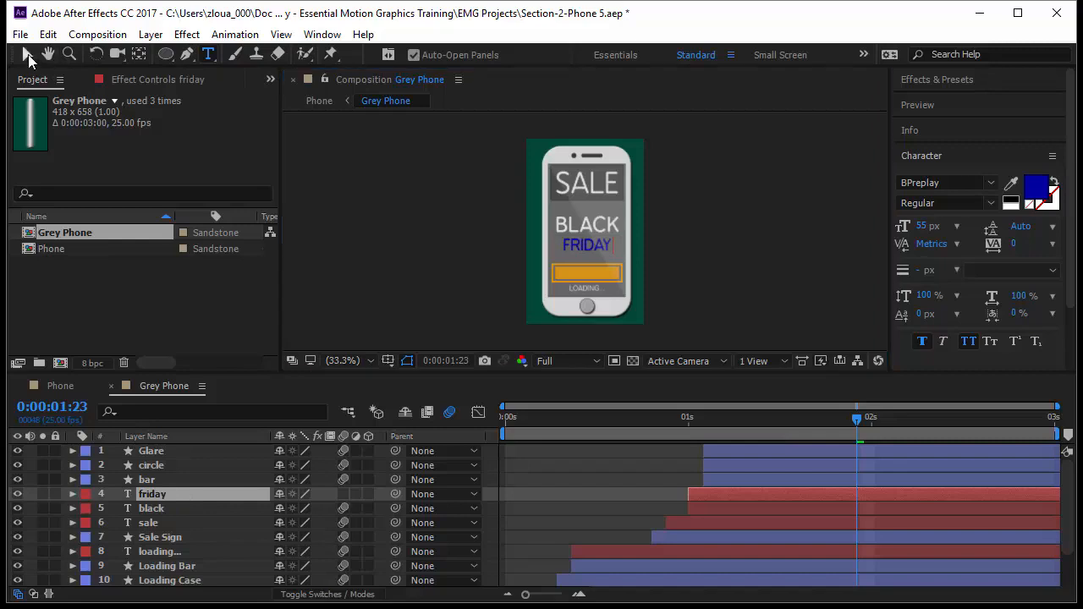
{"action": "left_click", "coordinate": [165, 494]}
{"action": "left_click_drag", "start_coordinate": [927, 220], "coordinate": [943, 233]}
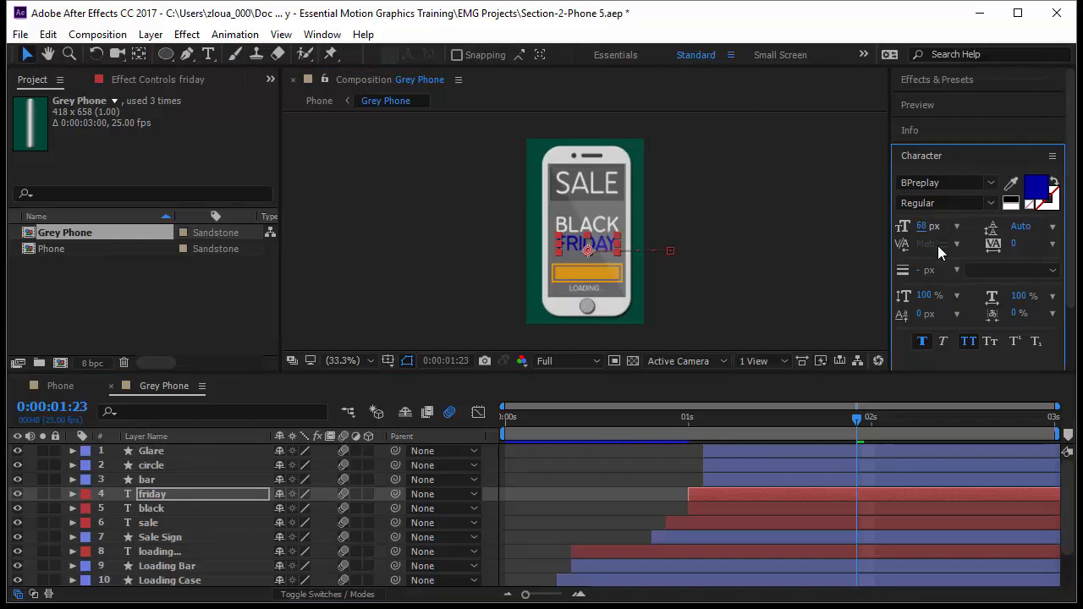
Set the fill colour of both the black and friday text layers to black (000000)
{"action": "left_click", "coordinate": [177, 508]}
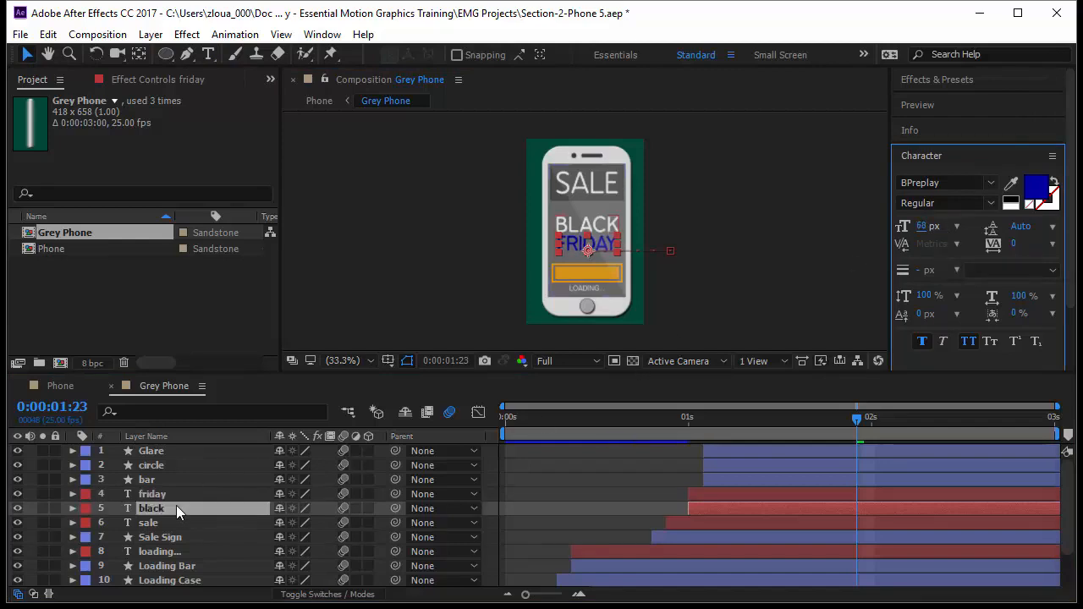
{"action": "left_click", "coordinate": [176, 493]}
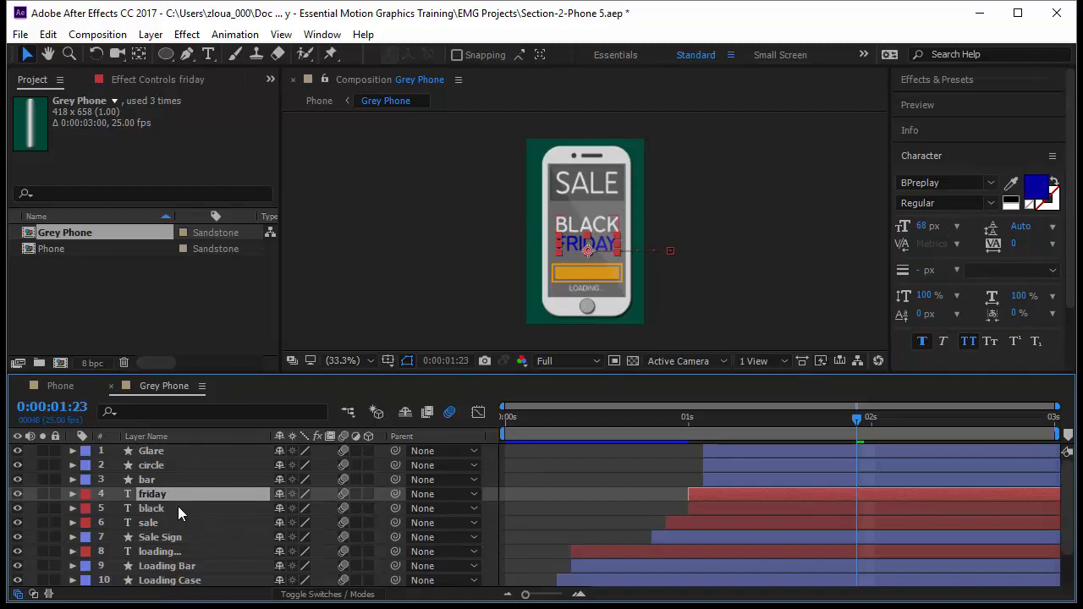
{"action": "left_click", "coordinate": [177, 505]}
{"action": "left_click", "coordinate": [179, 493], "text": "ctrl"}
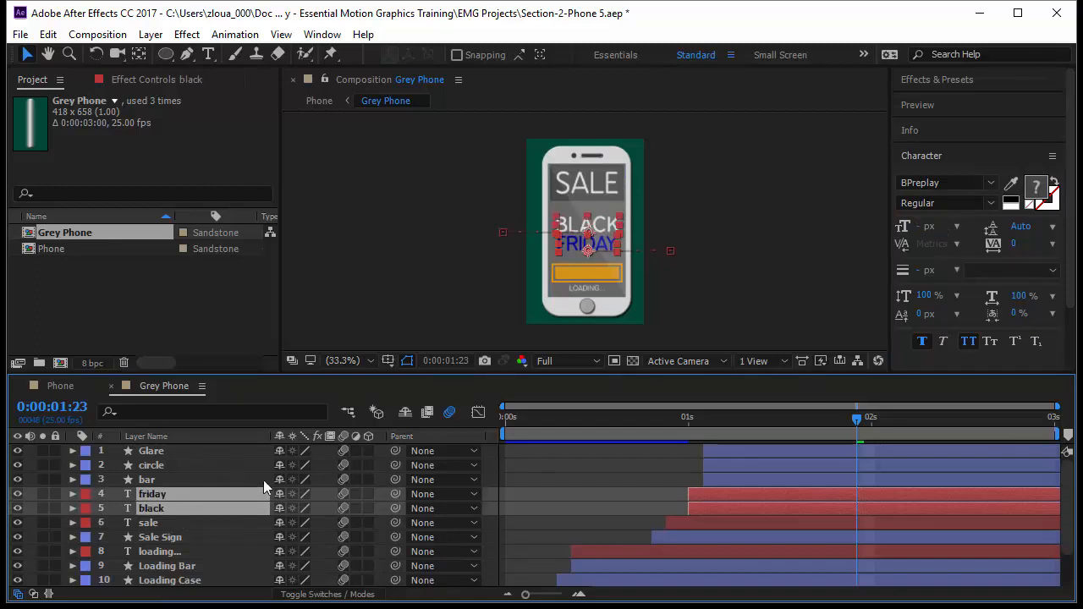
{"action": "left_click", "coordinate": [1038, 193]}
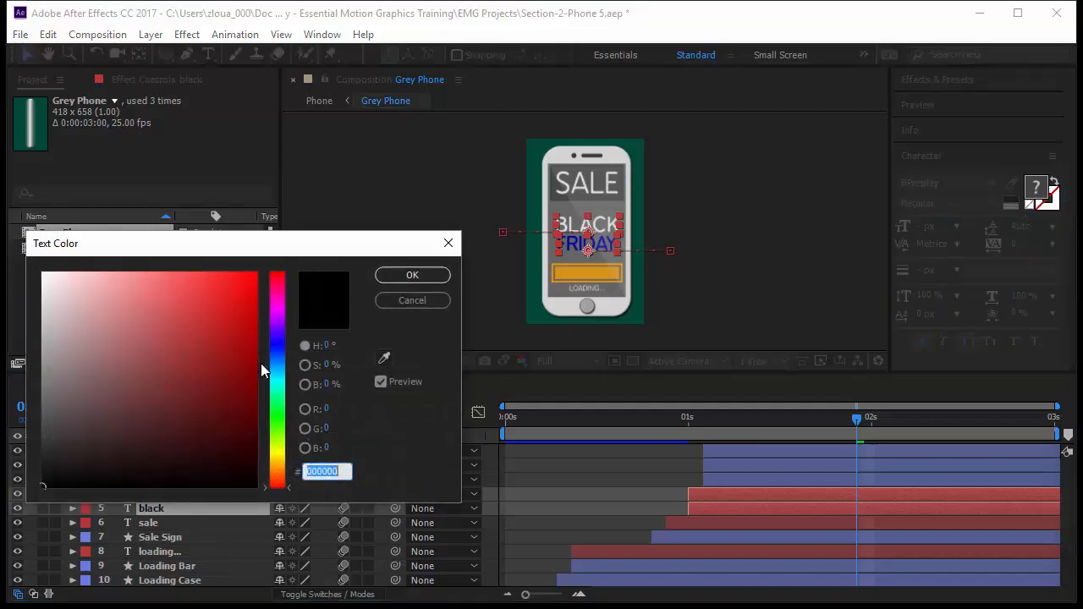
{"action": "left_click_drag", "start_coordinate": [258, 363], "coordinate": [17, 538]}
{"action": "left_click", "coordinate": [412, 275]}
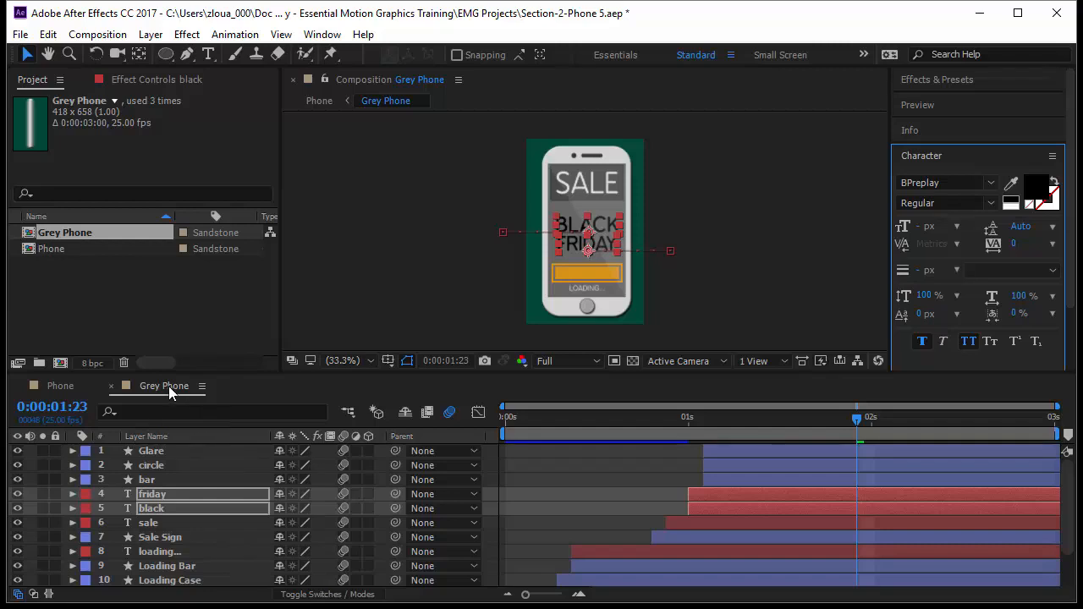
Check the text change in the Phone composition, revisit Grey Phone, and return to Phone through the composition mini-flowchart
{"action": "left_click_drag", "start_coordinate": [88, 385], "coordinate": [81, 385]}
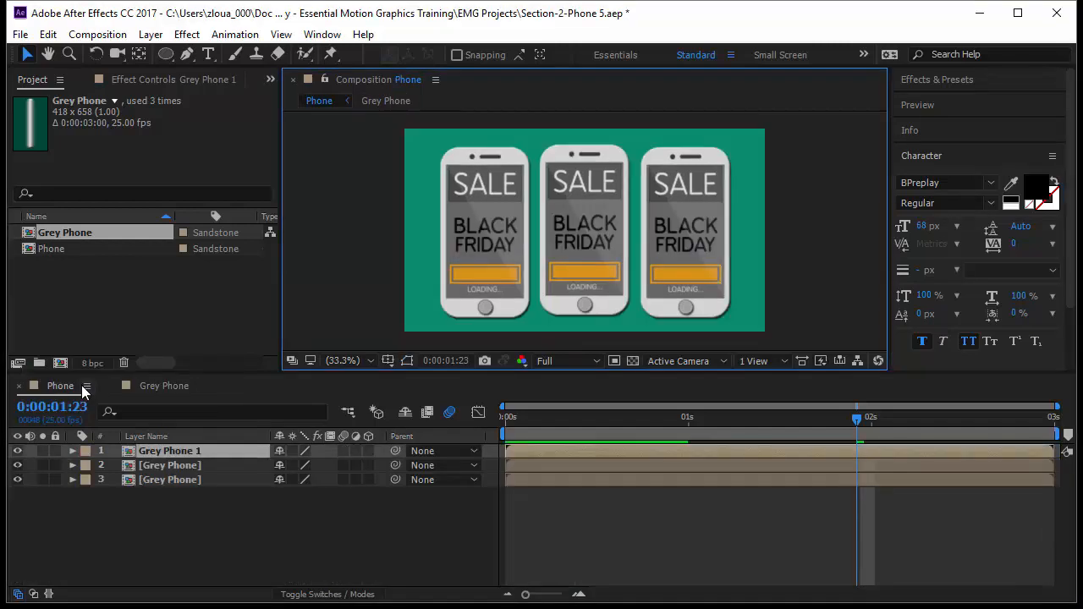
{"action": "left_click", "coordinate": [162, 388]}
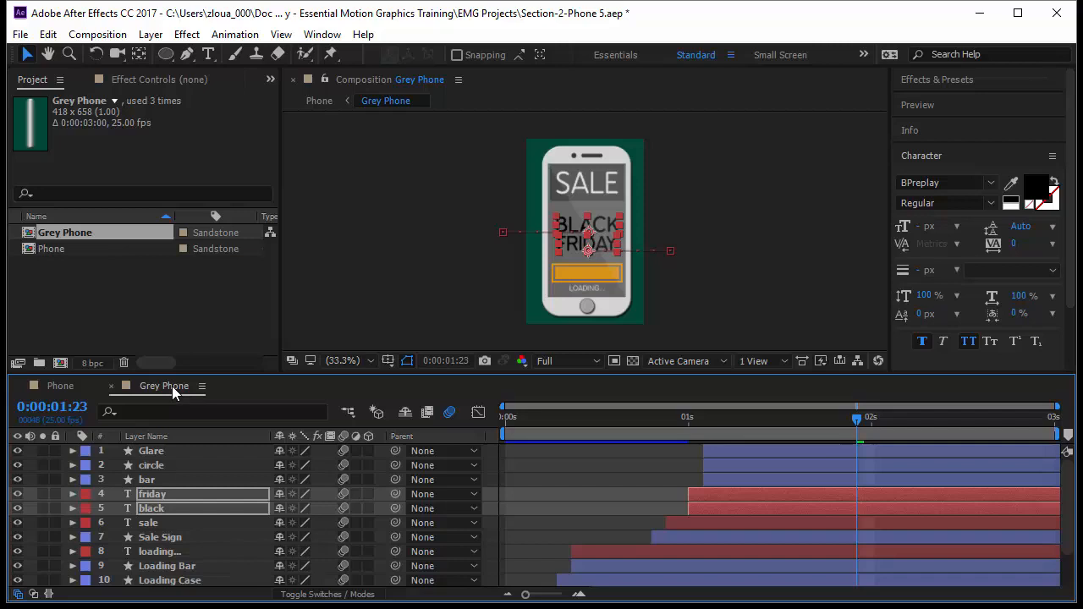
{"action": "key", "text": "Tab"}
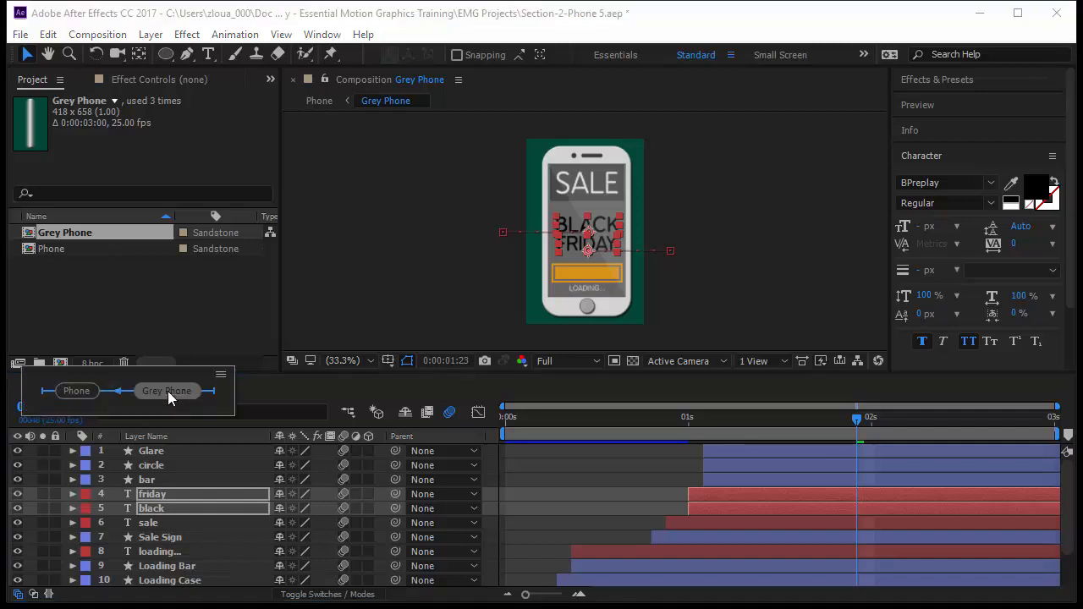
{"action": "left_click", "coordinate": [90, 388]}
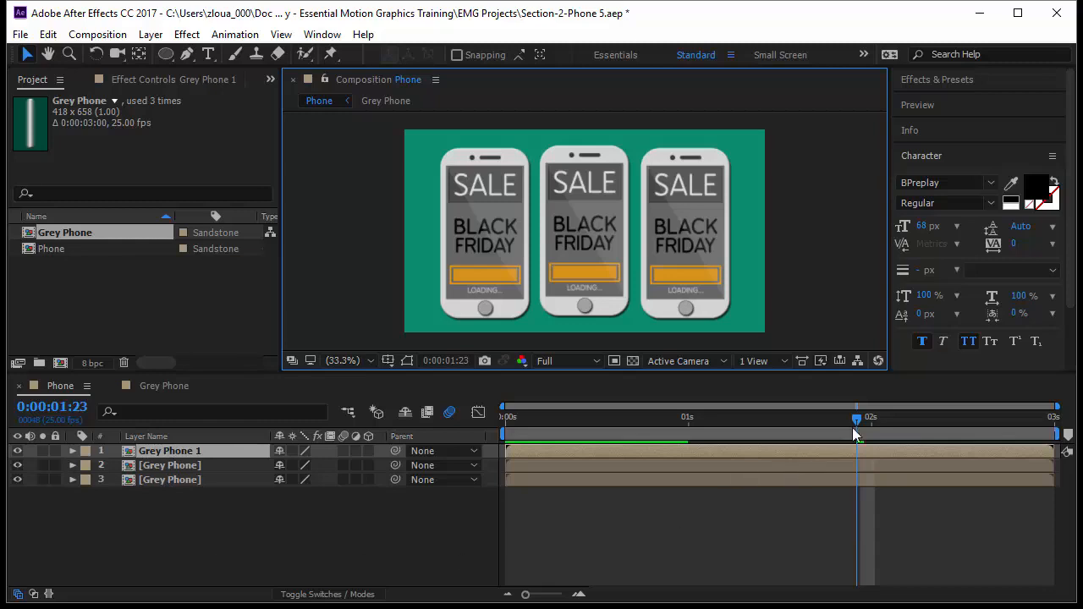
Move the current time to 0:00:01:22 and turn on path and layer outlines in the viewer with Grey Phone 1 selected
{"action": "mouse_move", "coordinate": [855, 419]}
{"action": "left_mouse_down"}
{"action": "mouse_move", "coordinate": [817, 419]}
{"action": "mouse_move", "coordinate": [849, 419]}
{"action": "left_mouse_up"}
{"action": "left_click", "coordinate": [191, 467]}
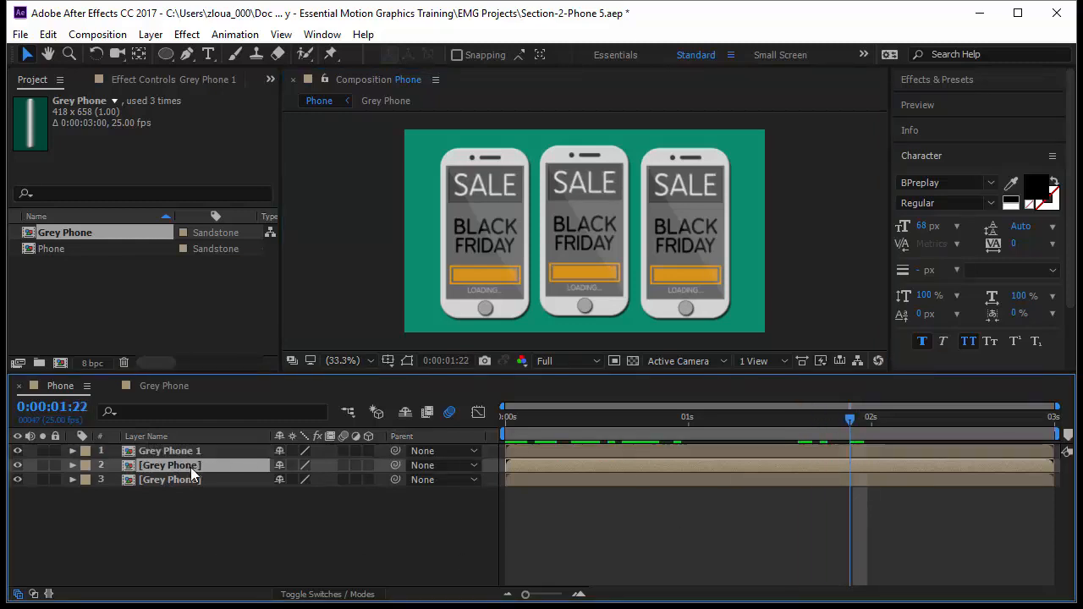
{"action": "left_click", "coordinate": [197, 456]}
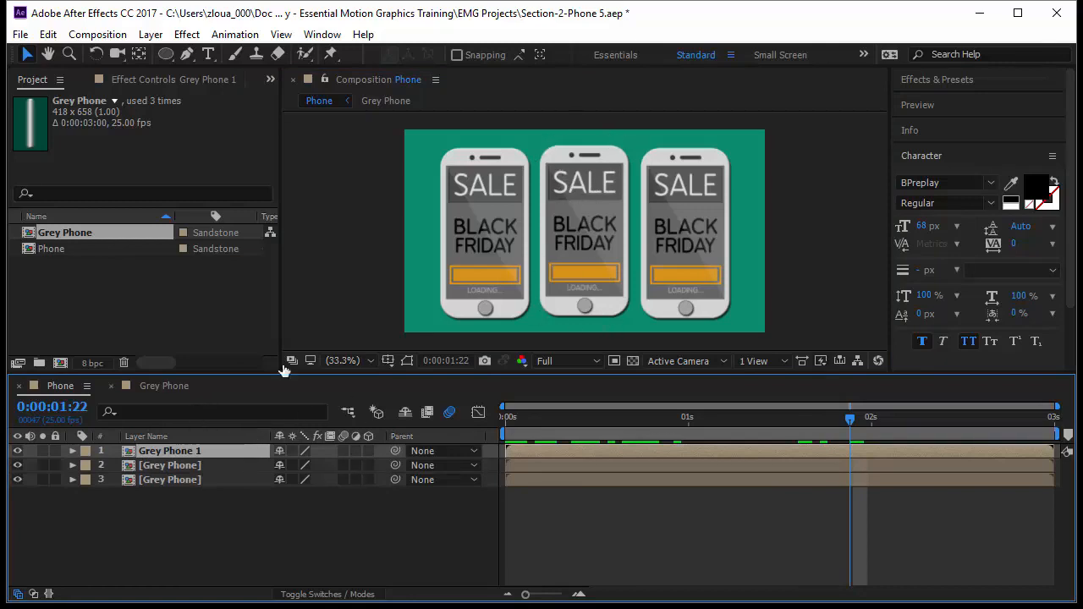
{"action": "left_click", "coordinate": [408, 361]}
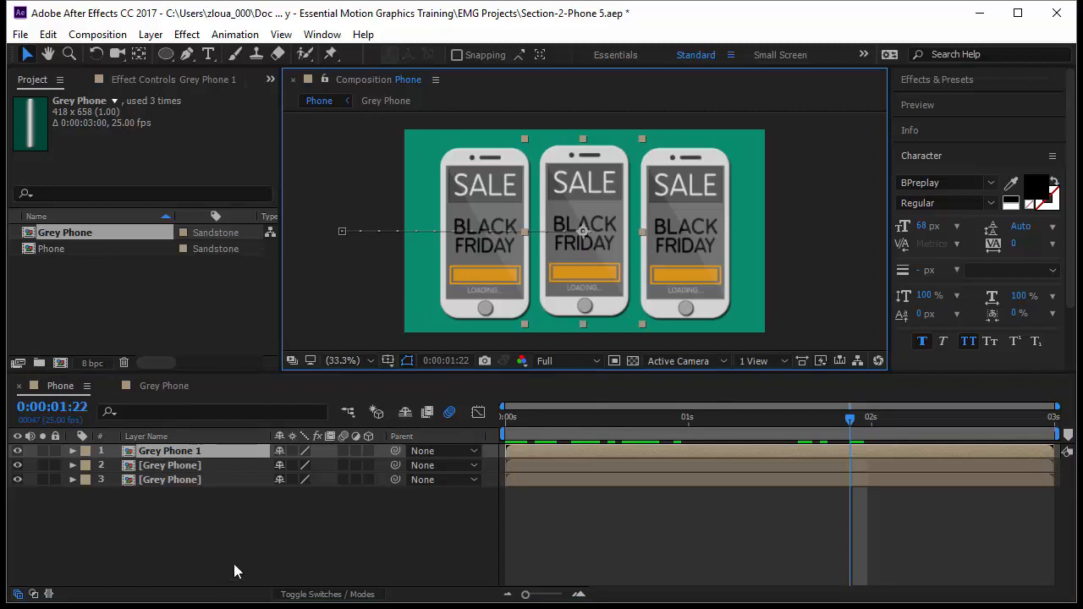
Rename the Grey Phone 1 layer as Big Phone
{"action": "left_click", "coordinate": [188, 451]}
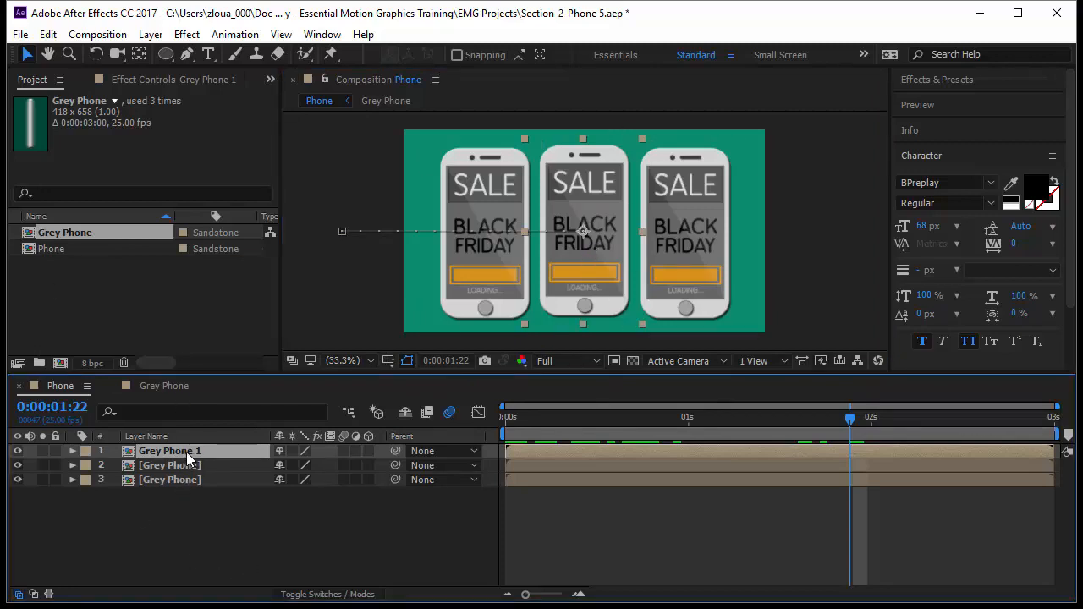
{"action": "key", "text": "Return"}
{"action": "type", "text": "Big"}
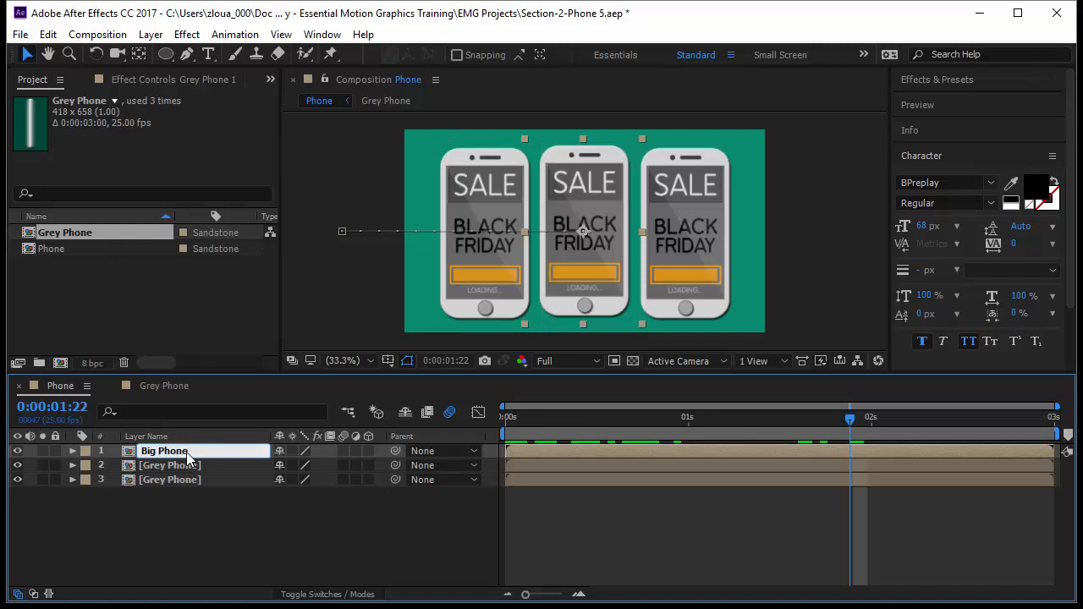
{"action": "key", "text": "Return"}
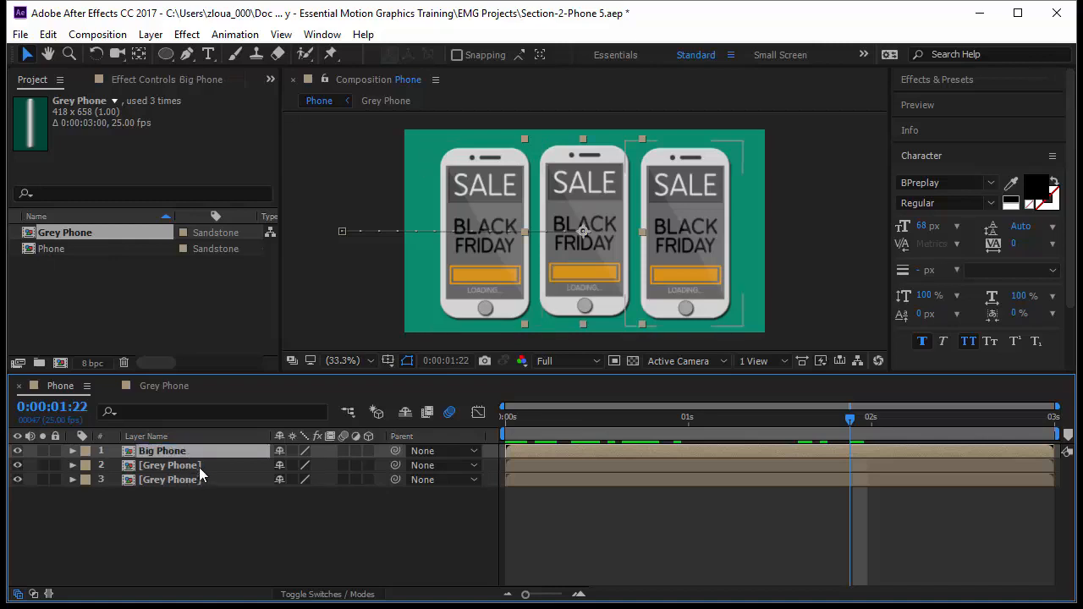
Rename the second layer, the phone on the right of the composition, as Right Phone
{"action": "left_click", "coordinate": [200, 466]}
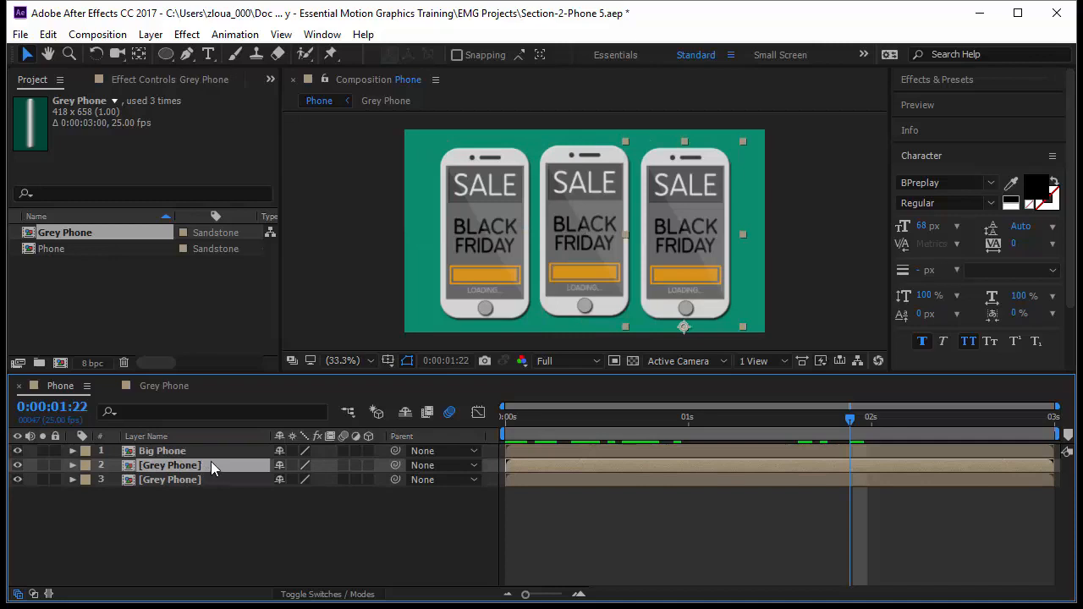
{"action": "key", "text": "Return"}
{"action": "type", "text": "Right"}
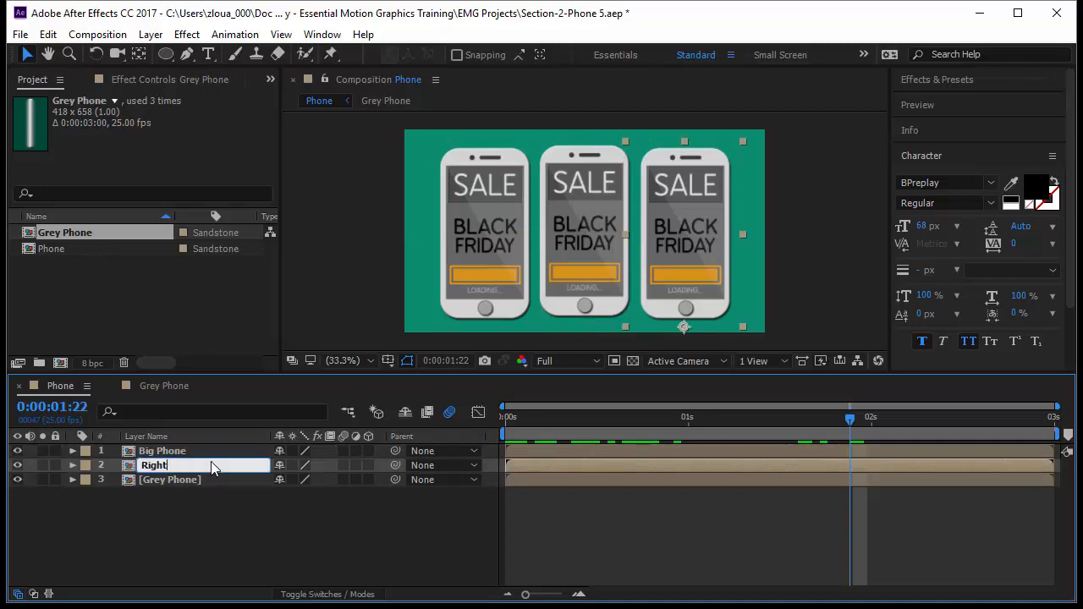
{"action": "type", "text": " Phone"}
{"action": "key", "text": "Return"}
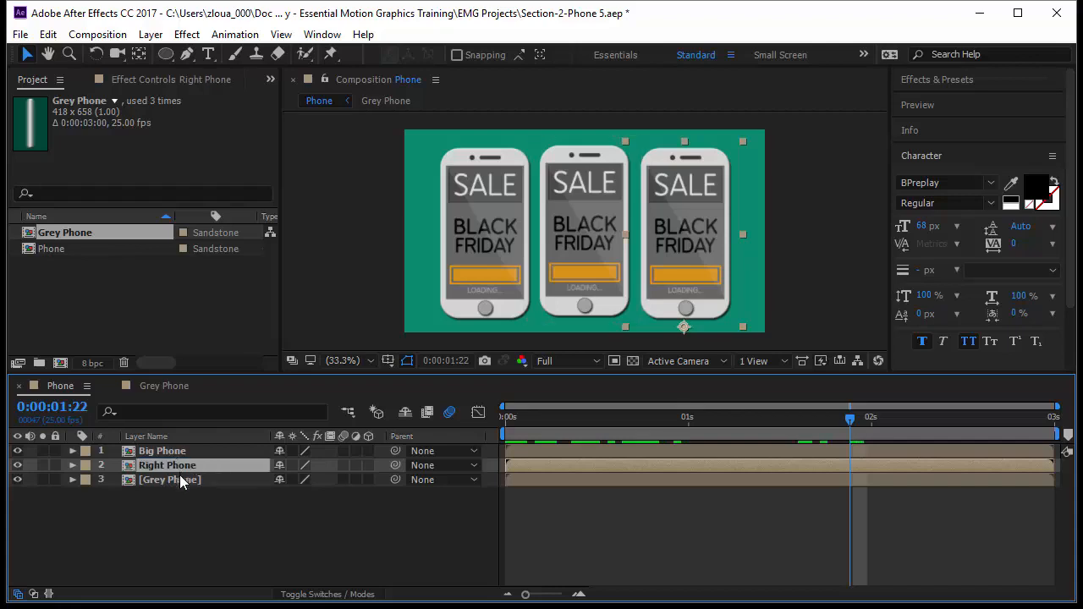
Rename the third layer, the phone on the left of the composition, as Left Phone
{"action": "left_click", "coordinate": [180, 479]}
{"action": "key", "text": "Return"}
{"action": "type", "text": "L"}
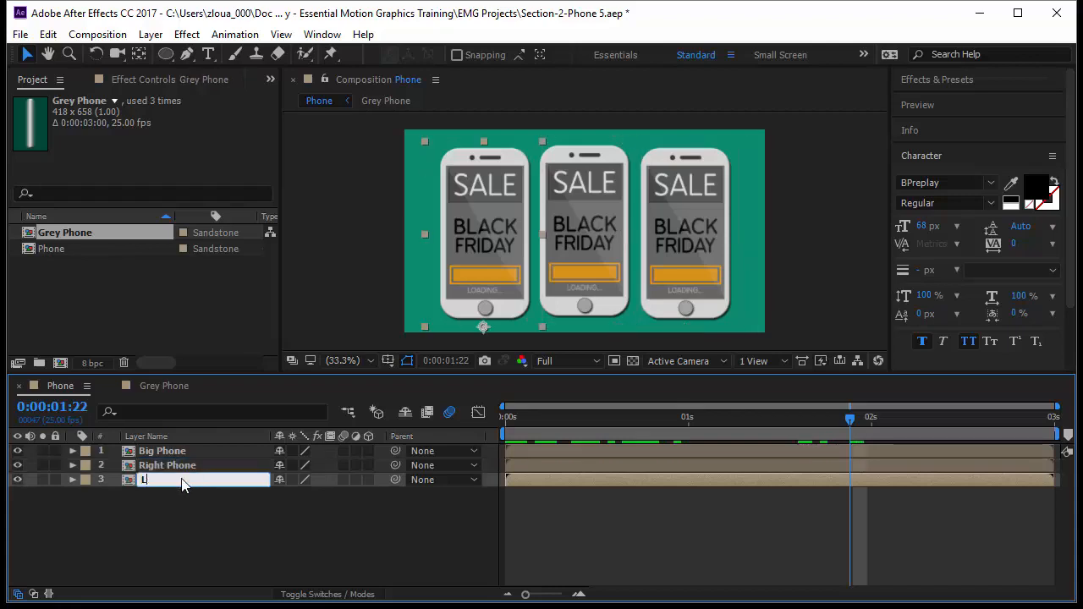
{"action": "type", "text": "eft Phone"}
{"action": "key", "text": "Return"}
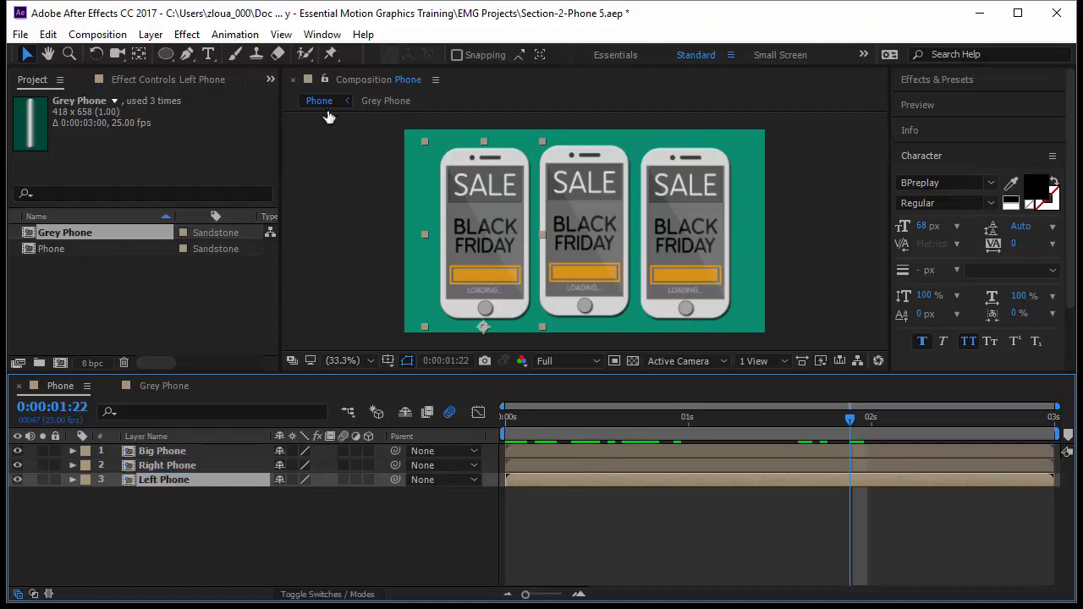
Compare the layers' source names with their layer names, switch back to layer names and deselect all layers
{"action": "left_click", "coordinate": [180, 436]}
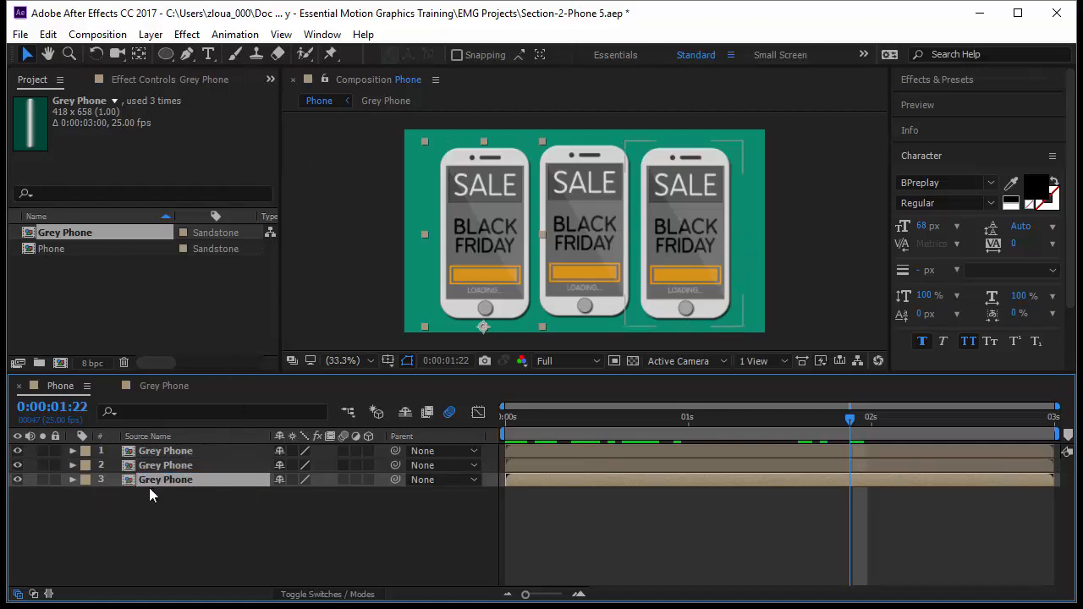
{"action": "left_click", "coordinate": [179, 436]}
{"action": "left_click", "coordinate": [230, 524]}
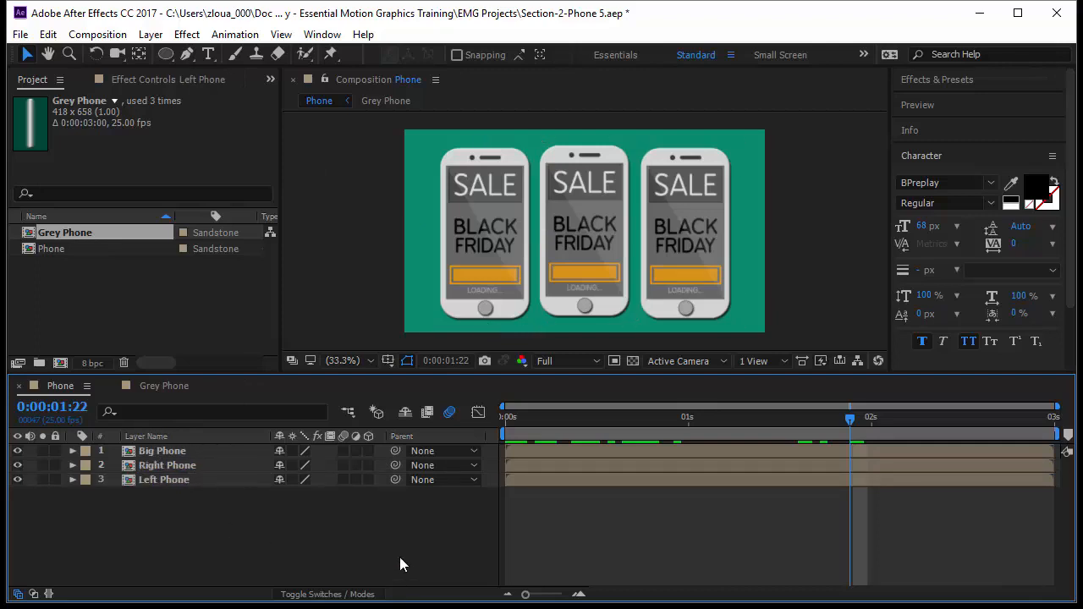
Enlarge the composition viewer and locate the Tint effect among the Color Correction effects without applying it
{"action": "left_click_drag", "start_coordinate": [489, 374], "coordinate": [490, 444]}
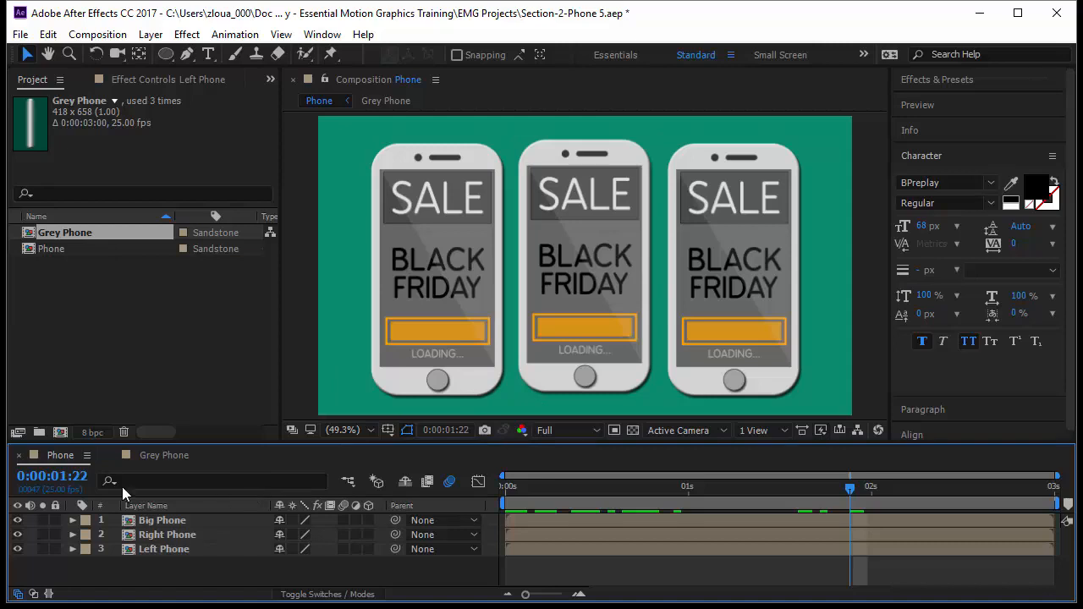
{"action": "left_click", "coordinate": [161, 521]}
{"action": "left_click", "coordinate": [176, 535]}
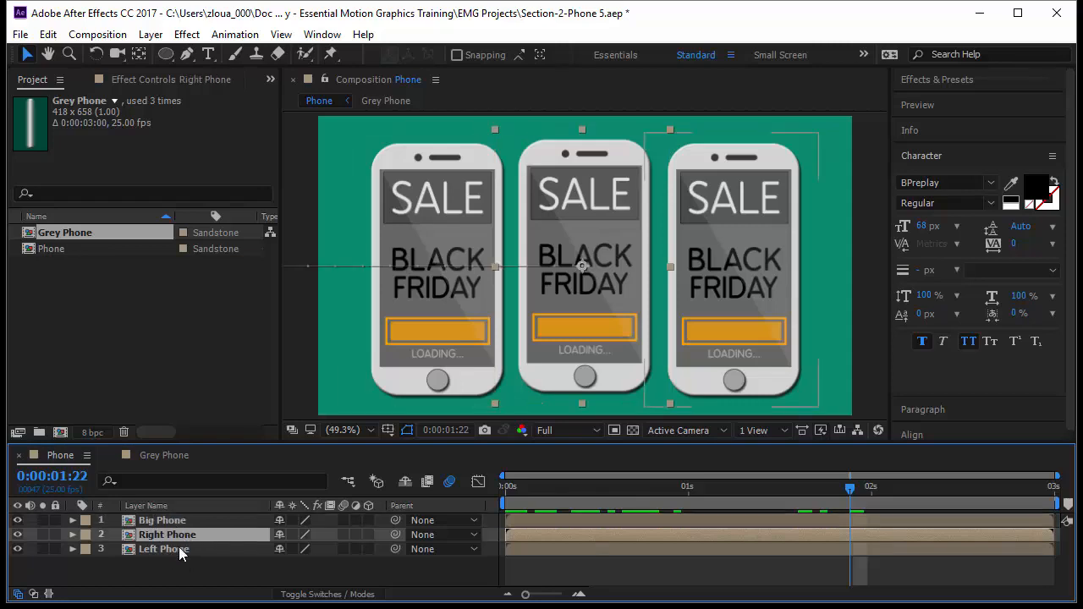
{"action": "left_click", "coordinate": [186, 35]}
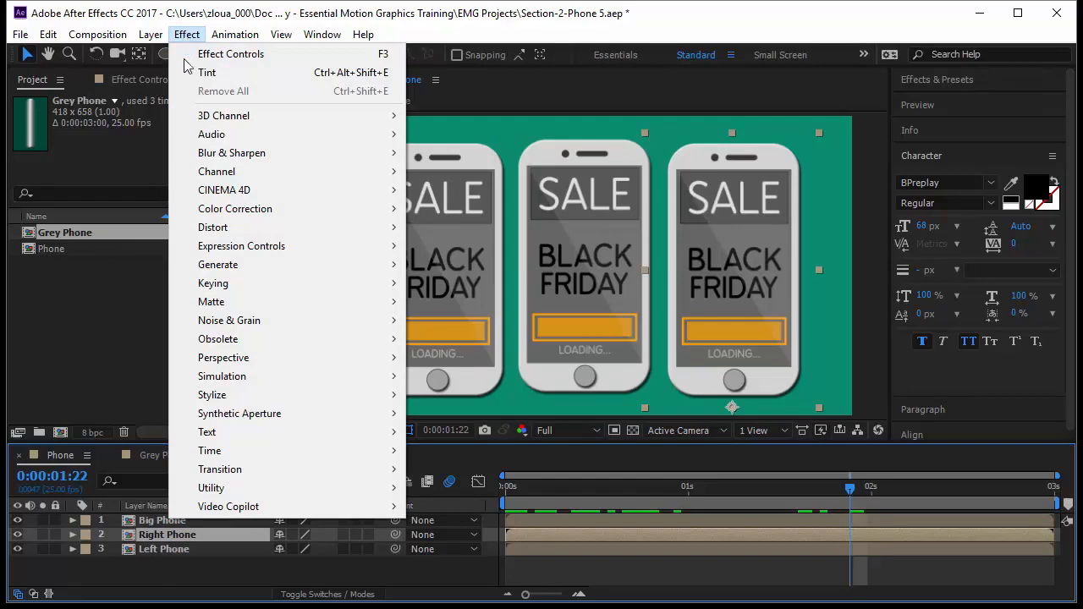
{"action": "mouse_move", "coordinate": [210, 215]}
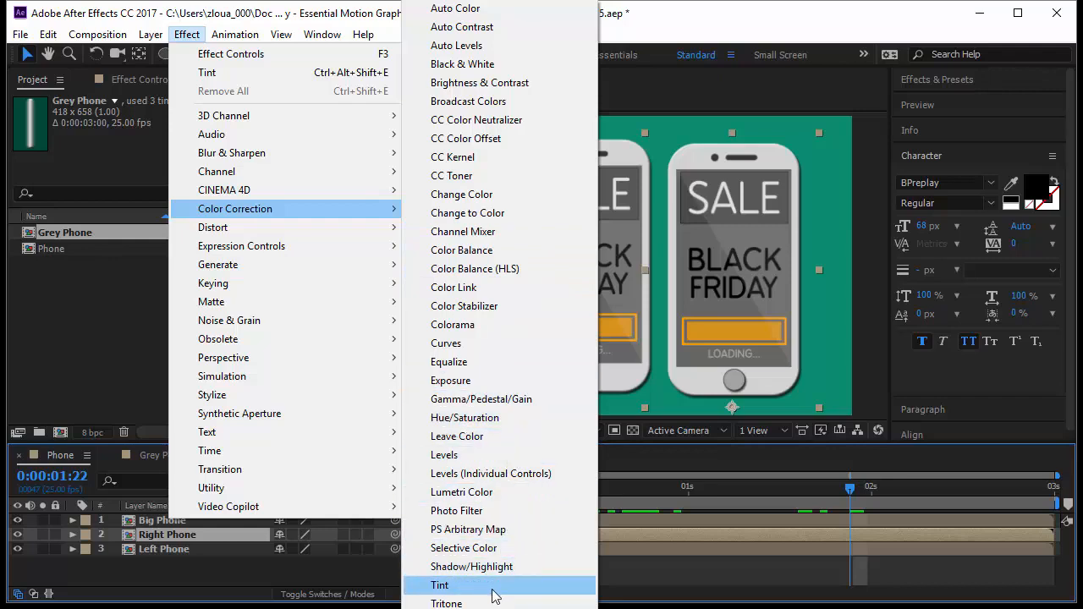
{"action": "left_click", "coordinate": [363, 563]}
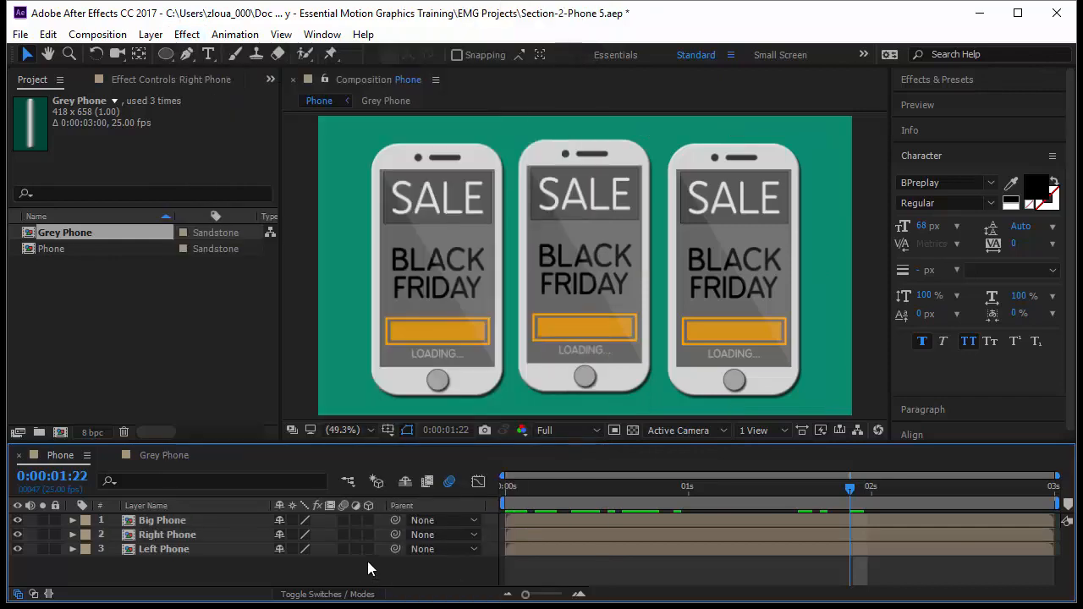
Search the available effects and presets for Tint
{"action": "left_click", "coordinate": [957, 80]}
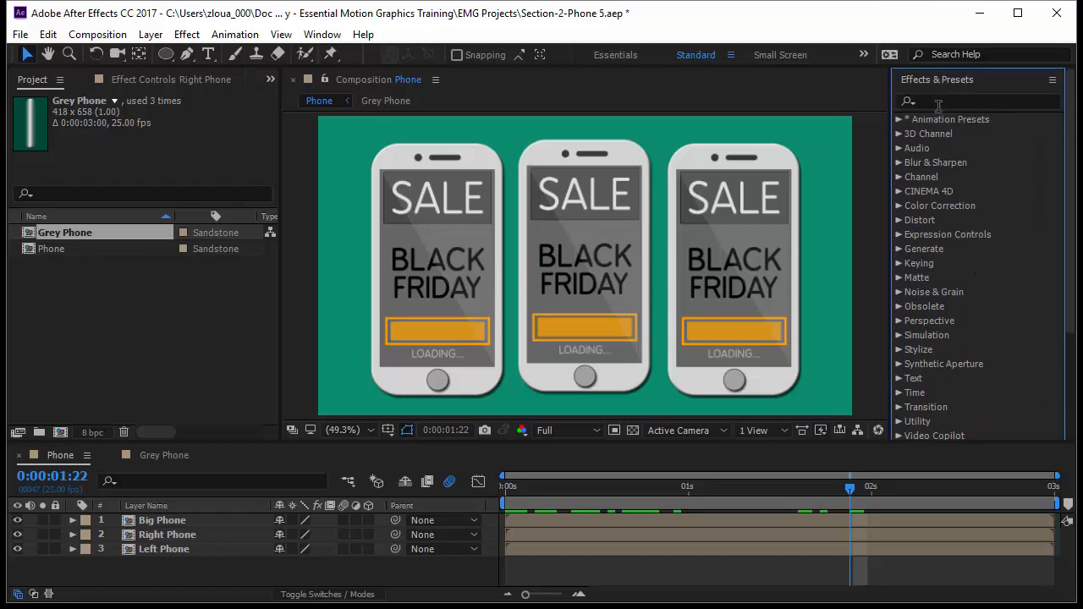
{"action": "left_click", "coordinate": [941, 102]}
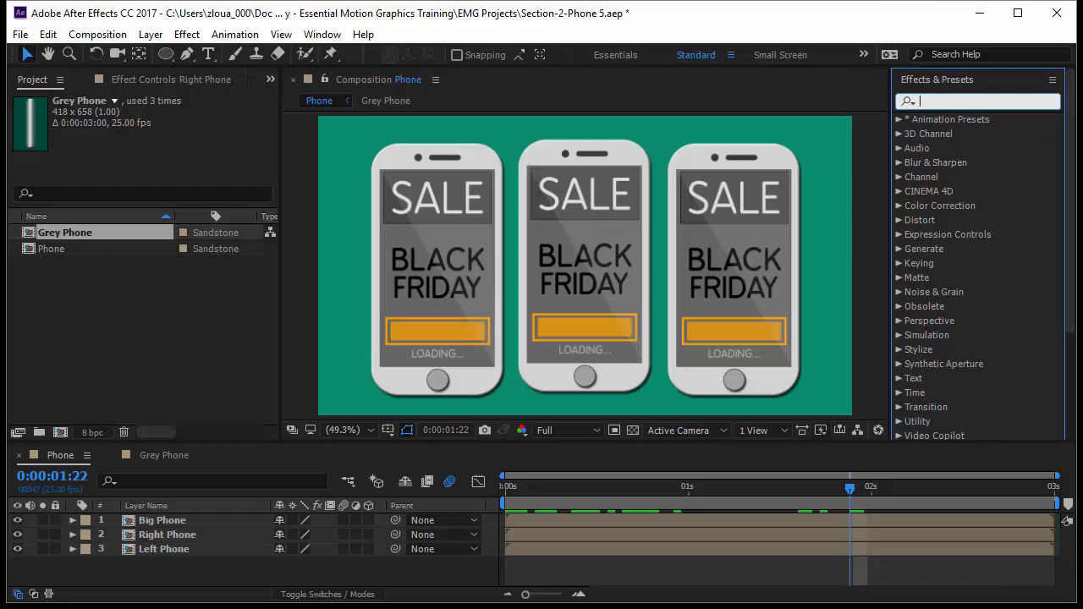
{"action": "type", "text": "Tint"}
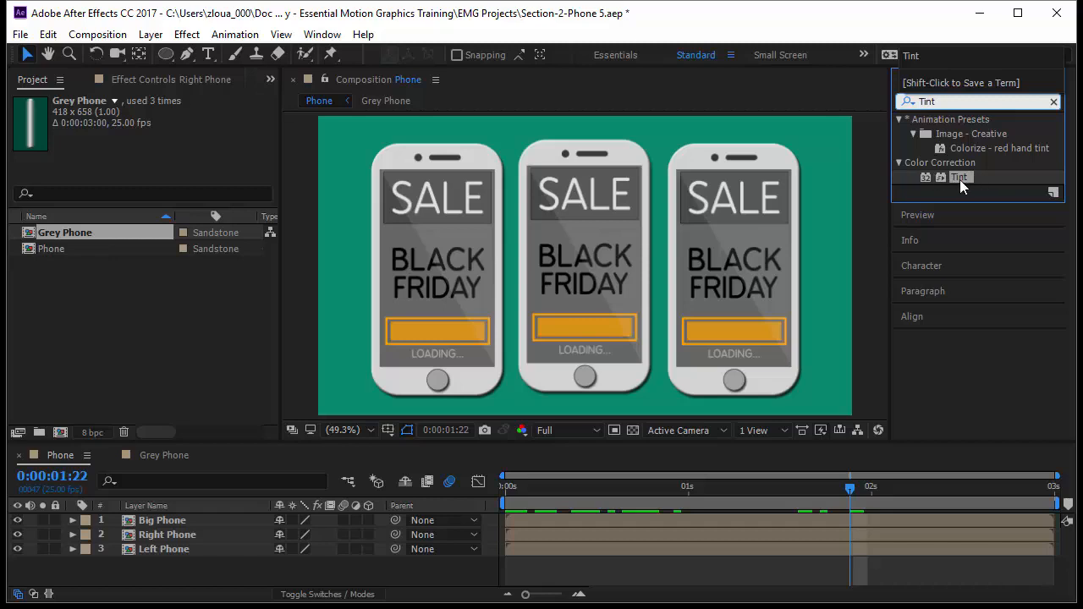
Apply the Tint effect to the Left Phone layer
{"action": "left_click_drag", "start_coordinate": [960, 177], "coordinate": [634, 256]}
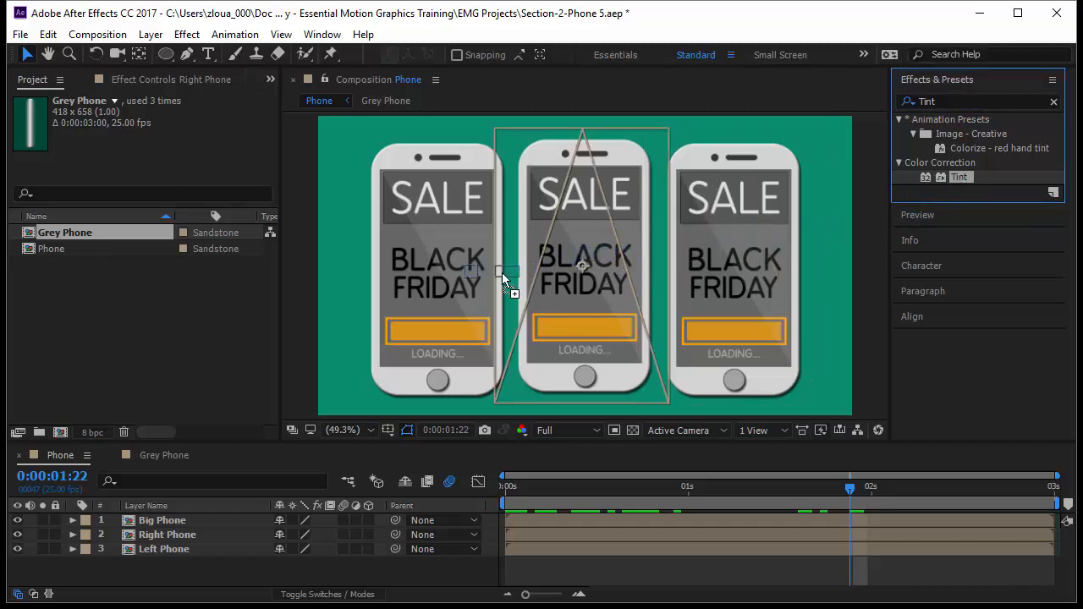
{"action": "left_click_drag", "start_coordinate": [501, 272], "coordinate": [956, 288]}
{"action": "left_click_drag", "start_coordinate": [972, 182], "coordinate": [458, 214]}
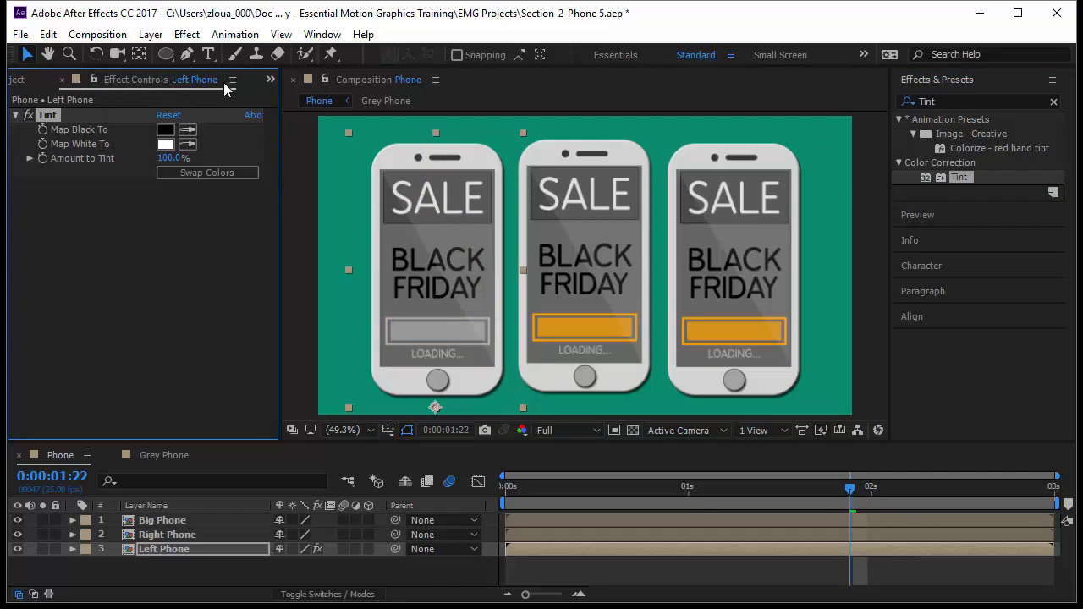
Check the layers' source names against their layer names, and compare the Left Phone with its Tint effect off and on
{"action": "left_click", "coordinate": [178, 506]}
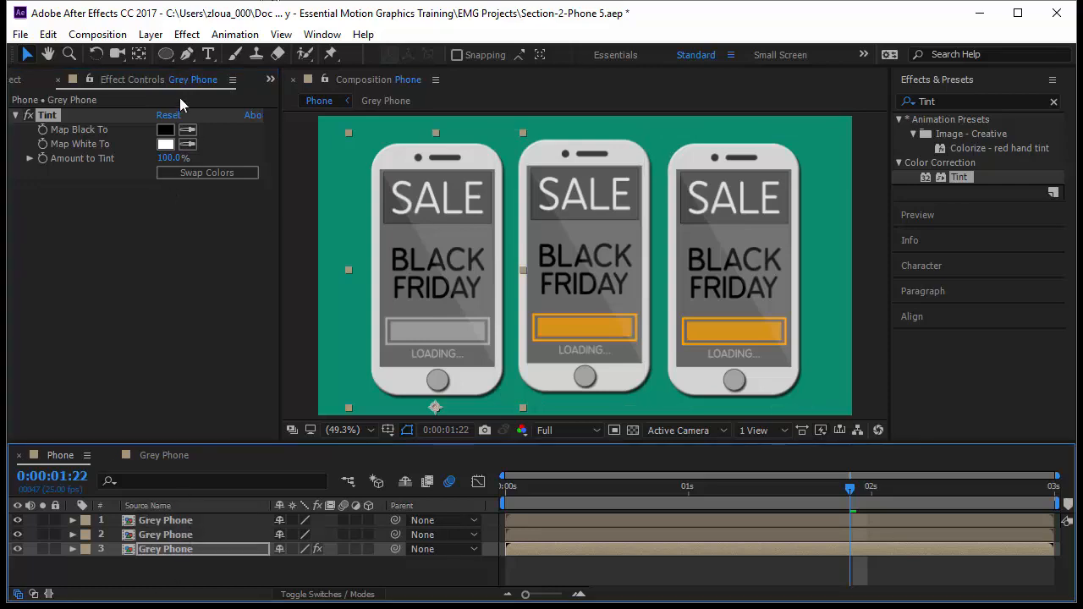
{"action": "left_click", "coordinate": [222, 504]}
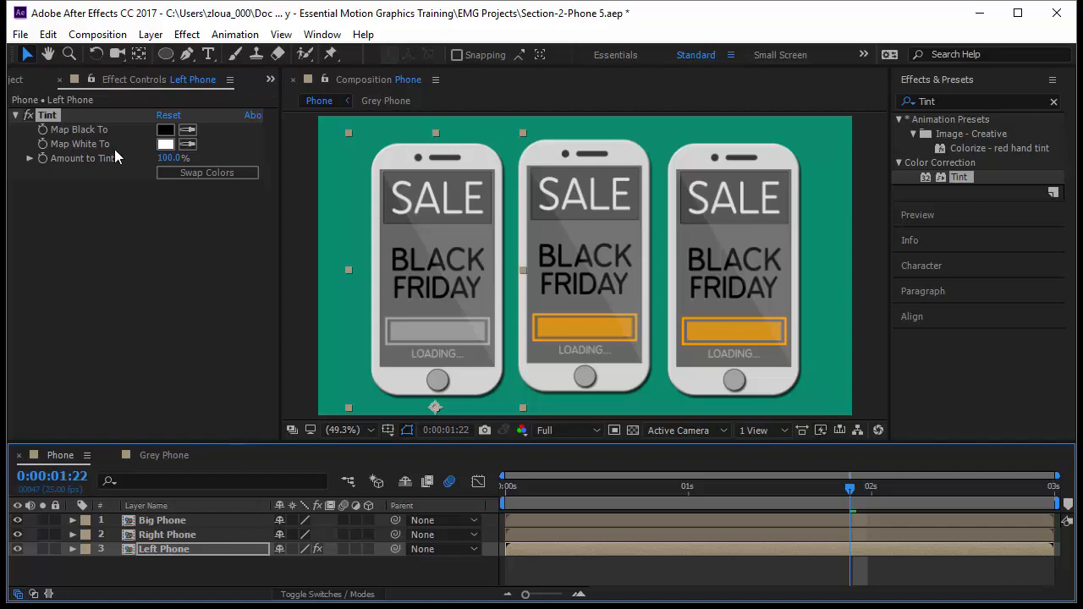
{"action": "left_click", "coordinate": [28, 117]}
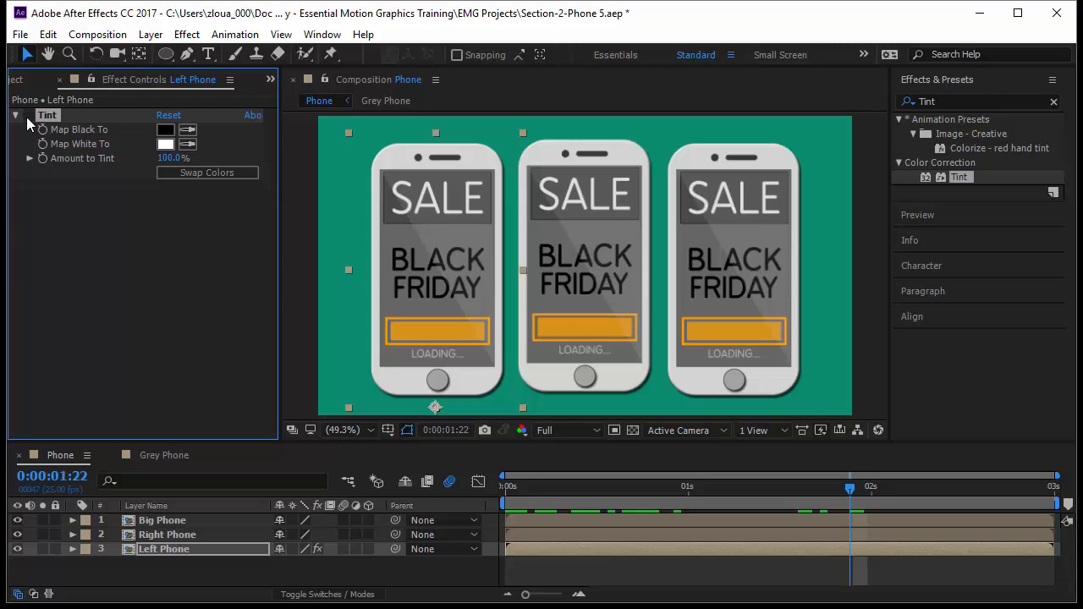
{"action": "left_click", "coordinate": [28, 117]}
{"action": "left_click", "coordinate": [28, 117]}
{"action": "left_click", "coordinate": [28, 116]}
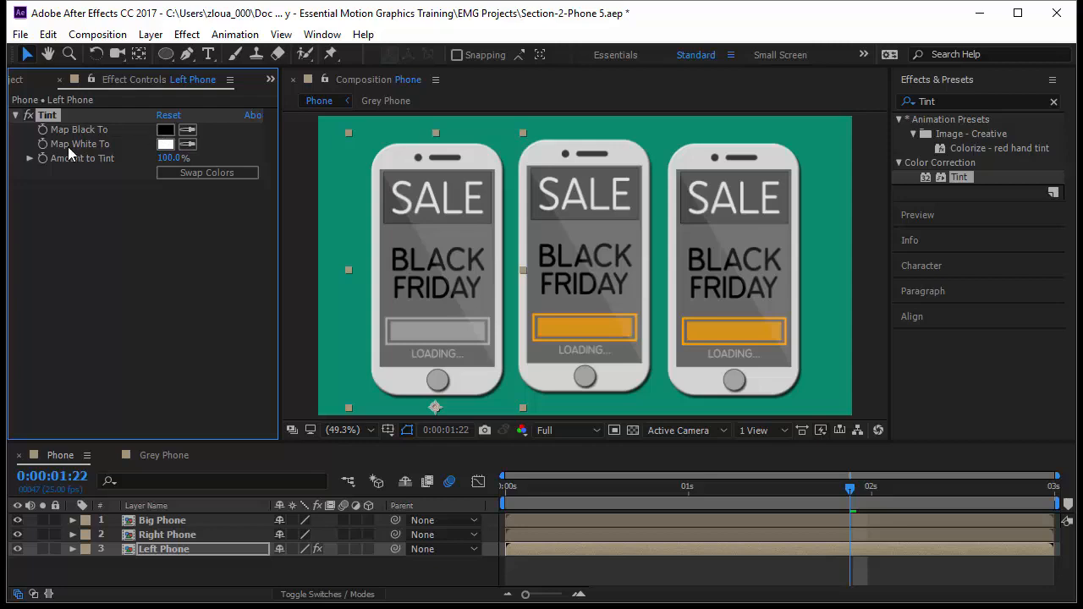
Set Map Black To in the Left Phone's Tint effect to the blue 001BA5
{"action": "left_click", "coordinate": [165, 133]}
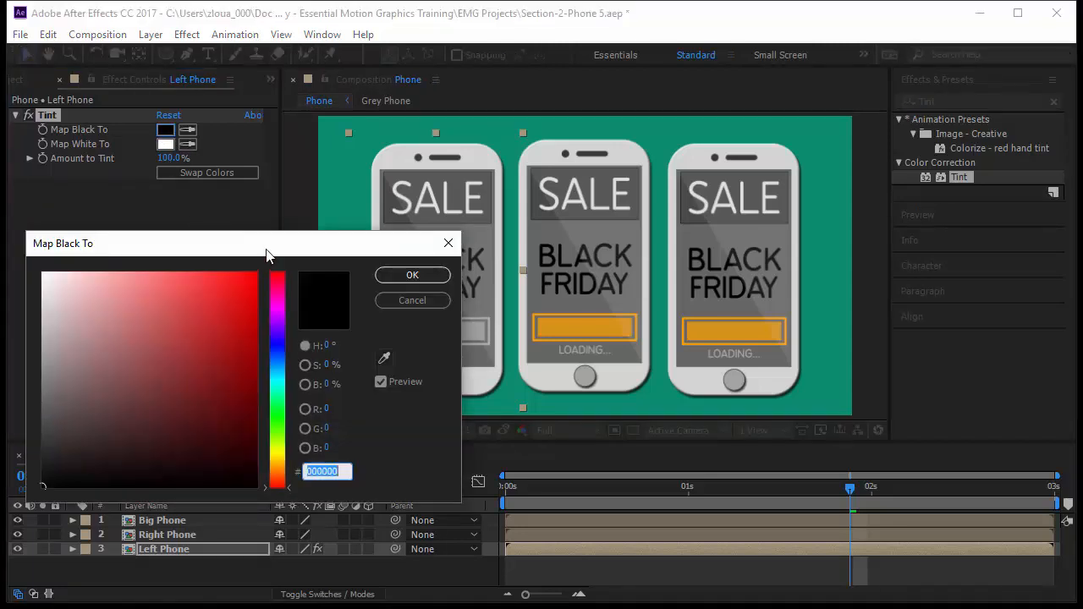
{"action": "left_click_drag", "start_coordinate": [266, 247], "coordinate": [881, 160]}
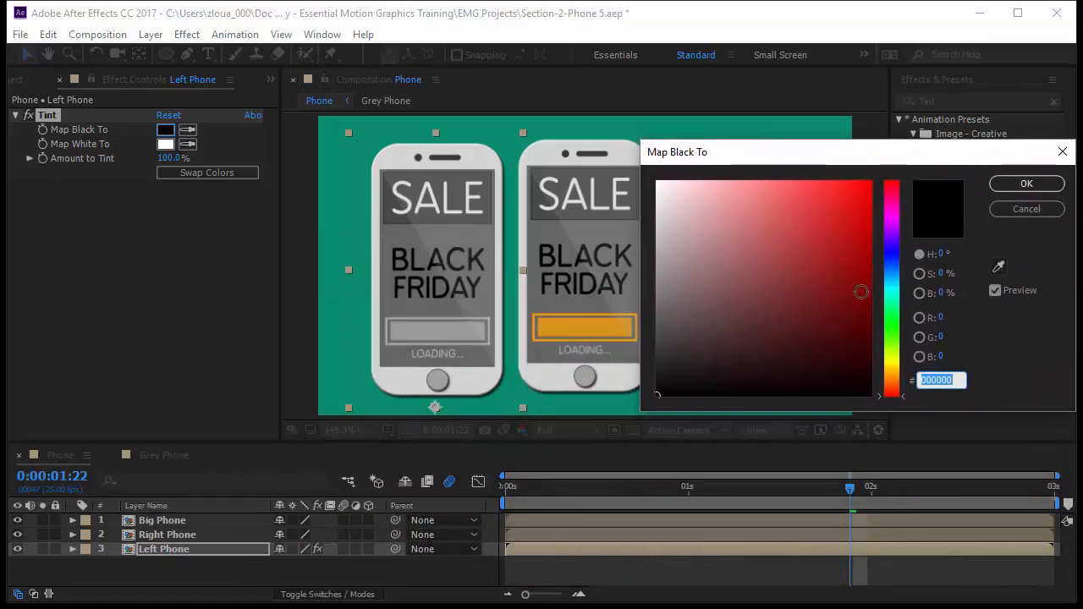
{"action": "left_click", "coordinate": [895, 258]}
{"action": "mouse_move", "coordinate": [858, 283]}
{"action": "left_mouse_down"}
{"action": "mouse_move", "coordinate": [872, 230]}
{"action": "mouse_move", "coordinate": [872, 346]}
{"action": "mouse_move", "coordinate": [859, 275]}
{"action": "mouse_move", "coordinate": [872, 257]}
{"action": "left_mouse_up"}
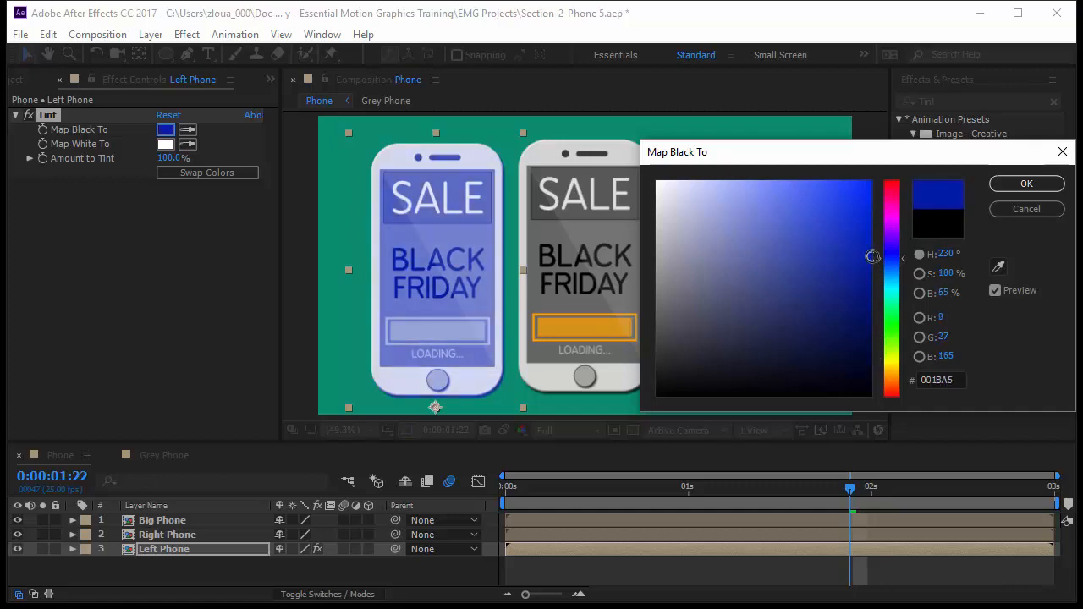
{"action": "left_click", "coordinate": [1028, 186]}
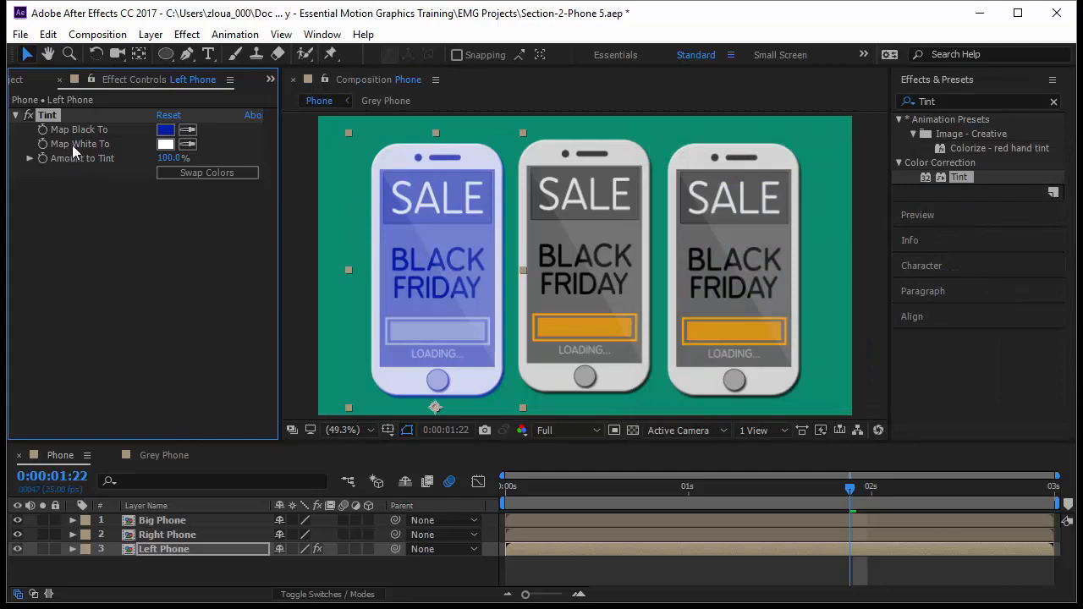
Try magenta E300E6 and yellow FAEB00 for Map White To in the Left Phone's Tint effect, and discard the change
{"action": "left_click", "coordinate": [166, 144]}
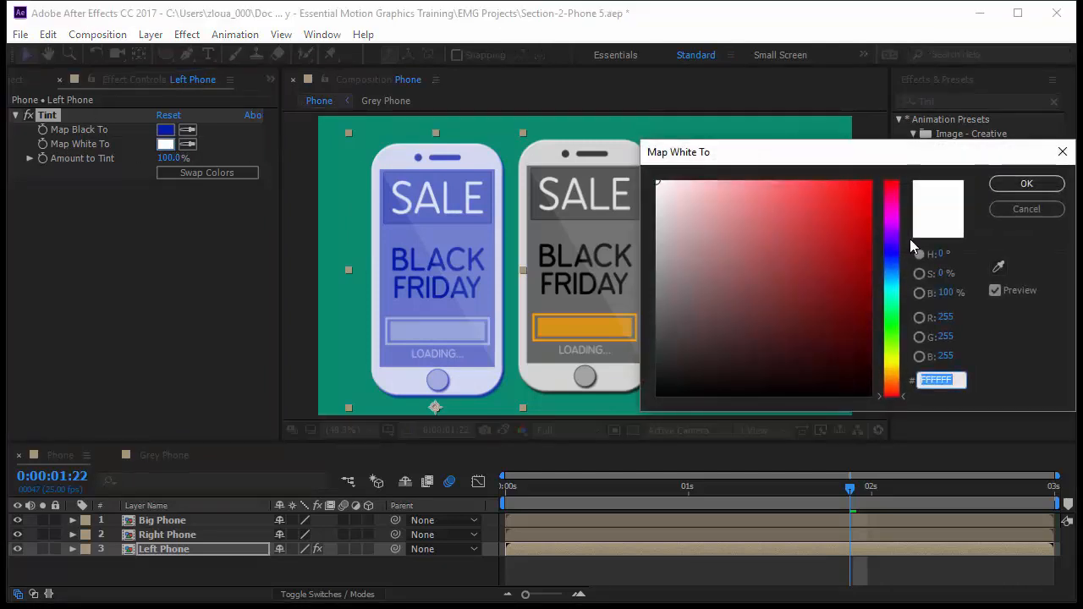
{"action": "left_click", "coordinate": [890, 217]}
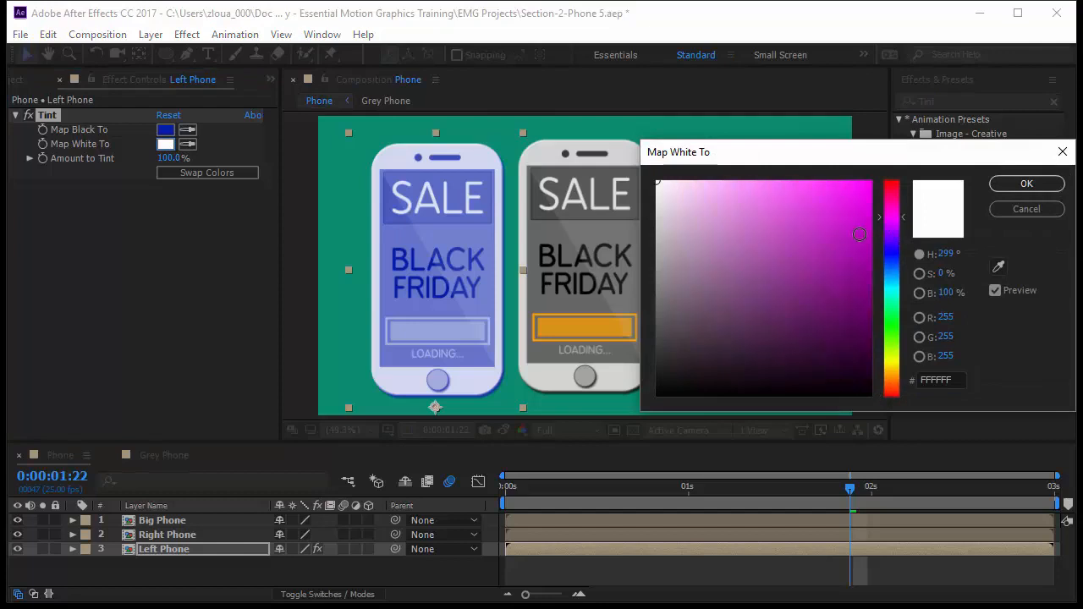
{"action": "left_click_drag", "start_coordinate": [860, 233], "coordinate": [871, 201]}
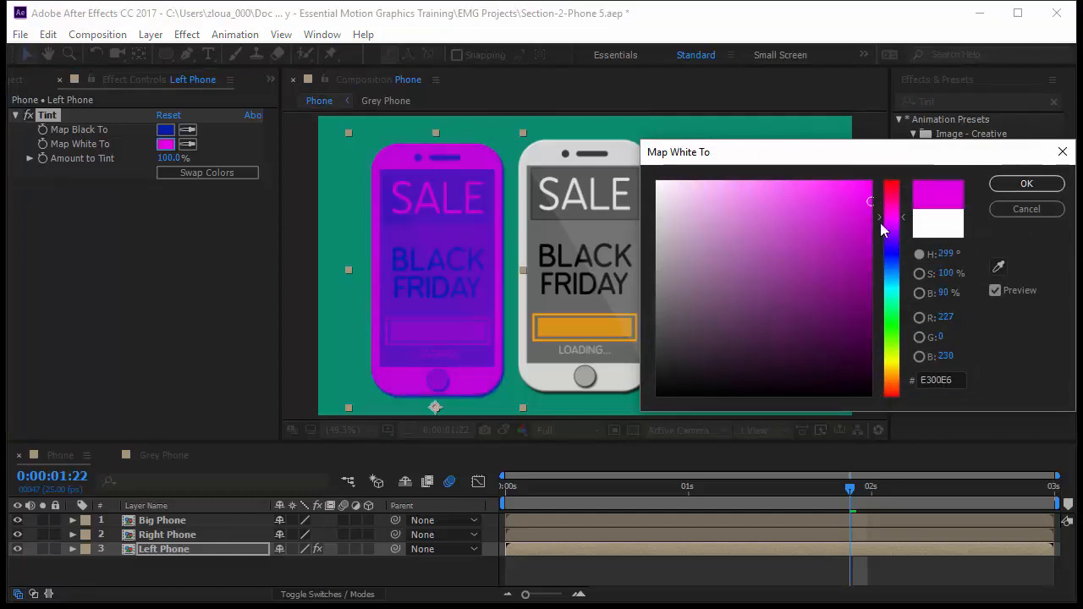
{"action": "left_click_drag", "start_coordinate": [889, 245], "coordinate": [890, 364]}
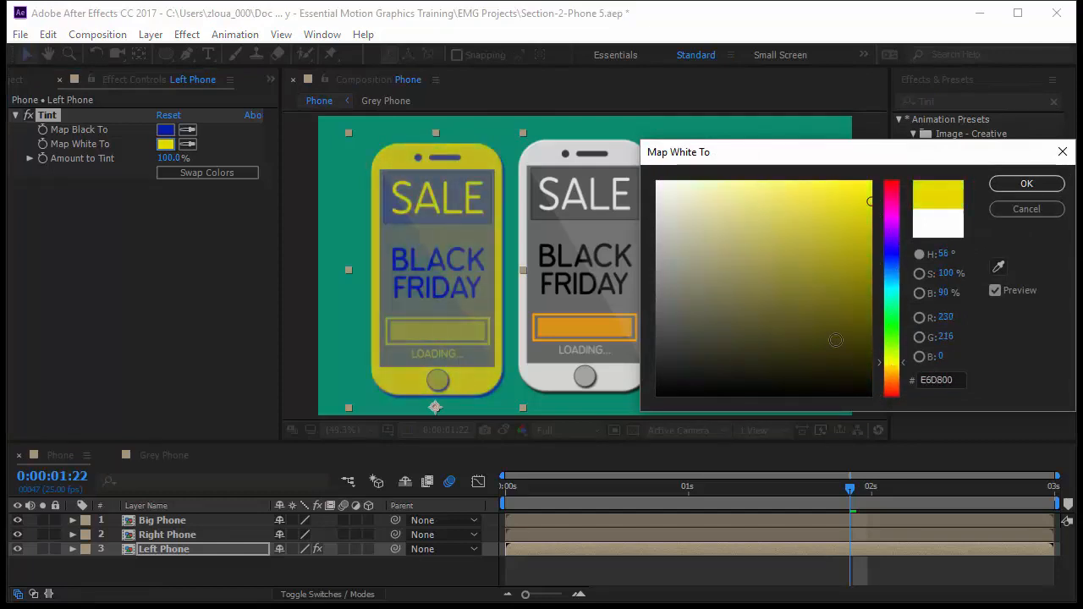
{"action": "left_click_drag", "start_coordinate": [836, 341], "coordinate": [900, 184]}
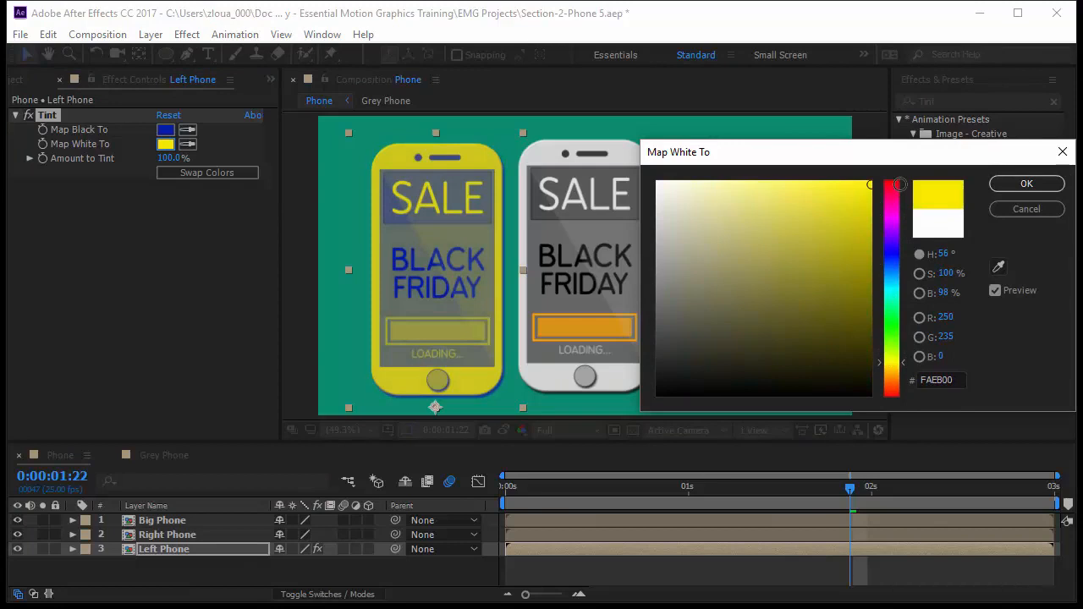
{"action": "left_click", "coordinate": [1022, 207]}
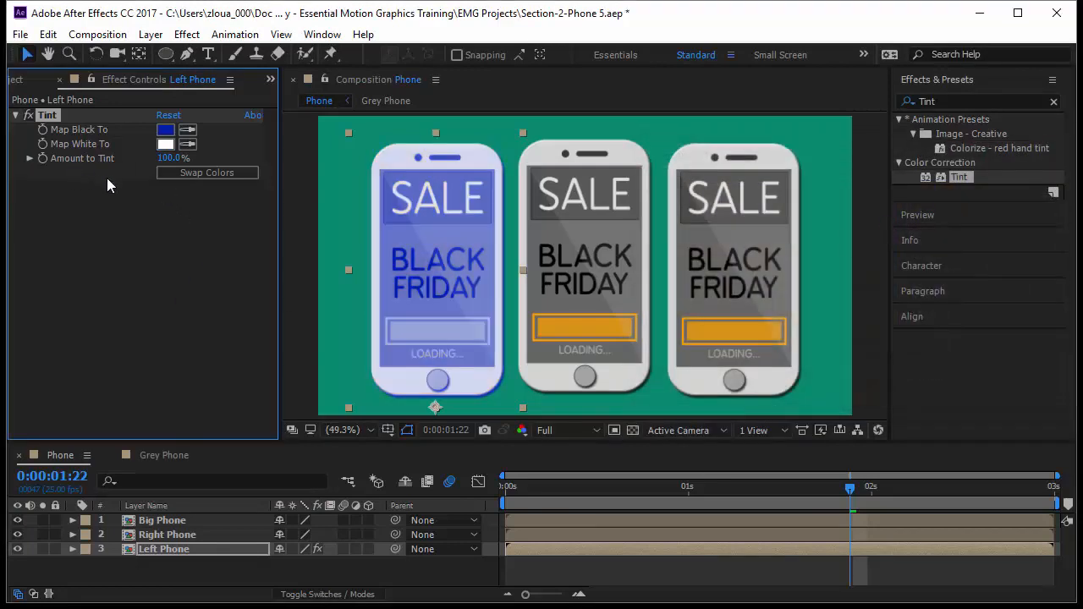
Swap the Left Phone's Tint colors back and forth, ending with black mapped to white and white mapped to blue
{"action": "left_click", "coordinate": [196, 176]}
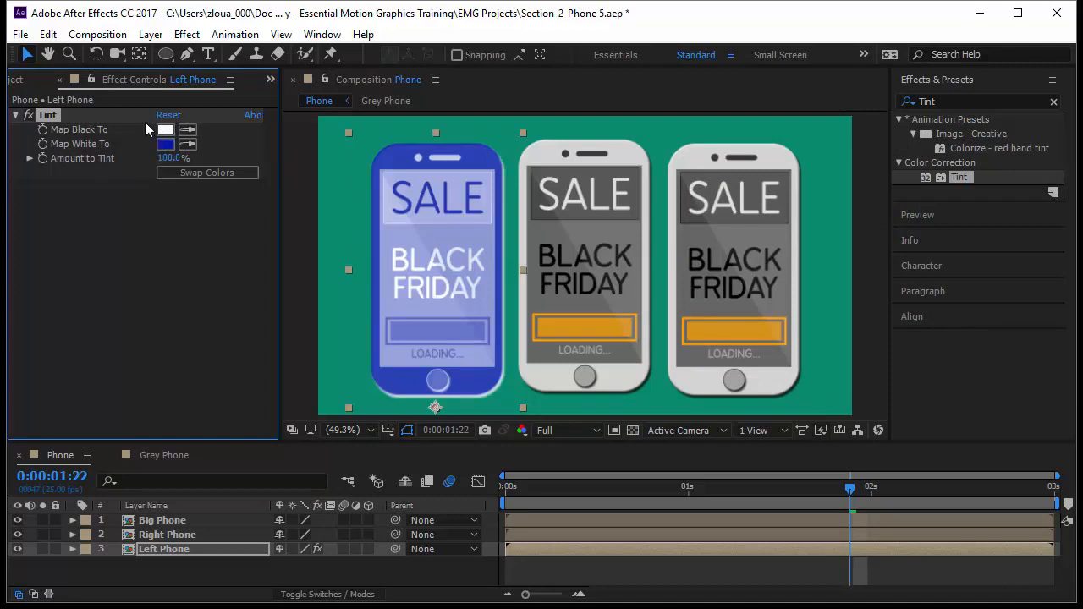
{"action": "left_click", "coordinate": [187, 173]}
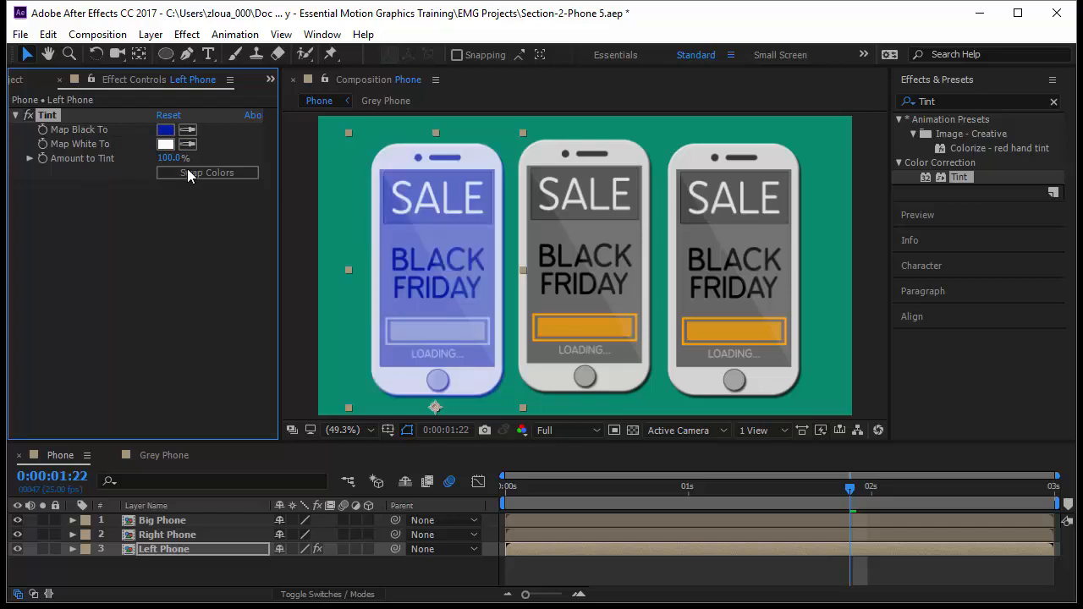
{"action": "left_click", "coordinate": [188, 172]}
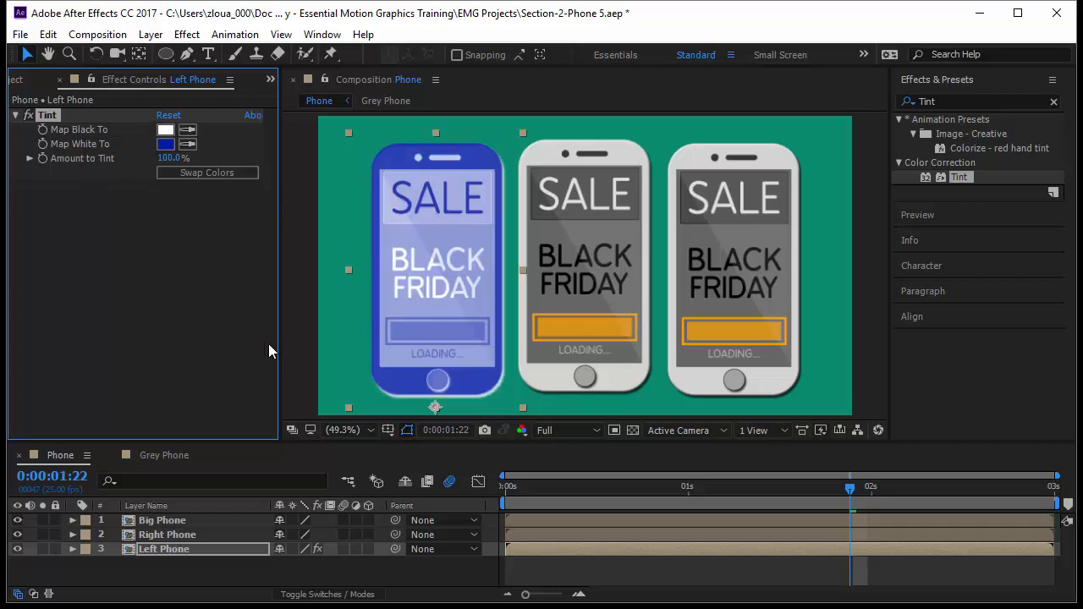
Set Map White To in the Left Phone's Tint effect to the dark blue 000A3B
{"action": "left_click", "coordinate": [166, 146]}
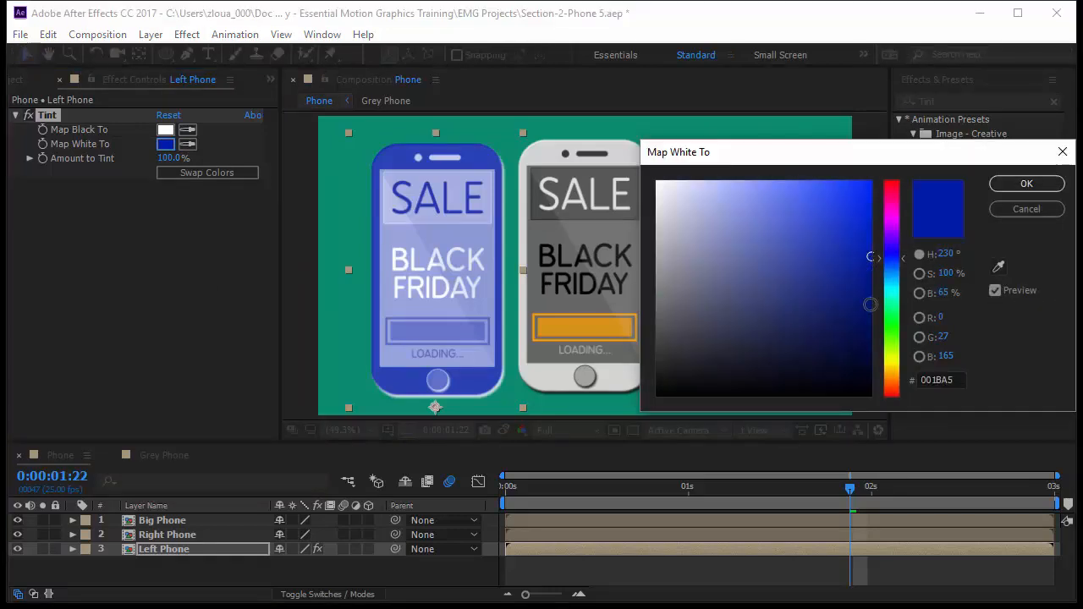
{"action": "left_click_drag", "start_coordinate": [870, 305], "coordinate": [869, 346]}
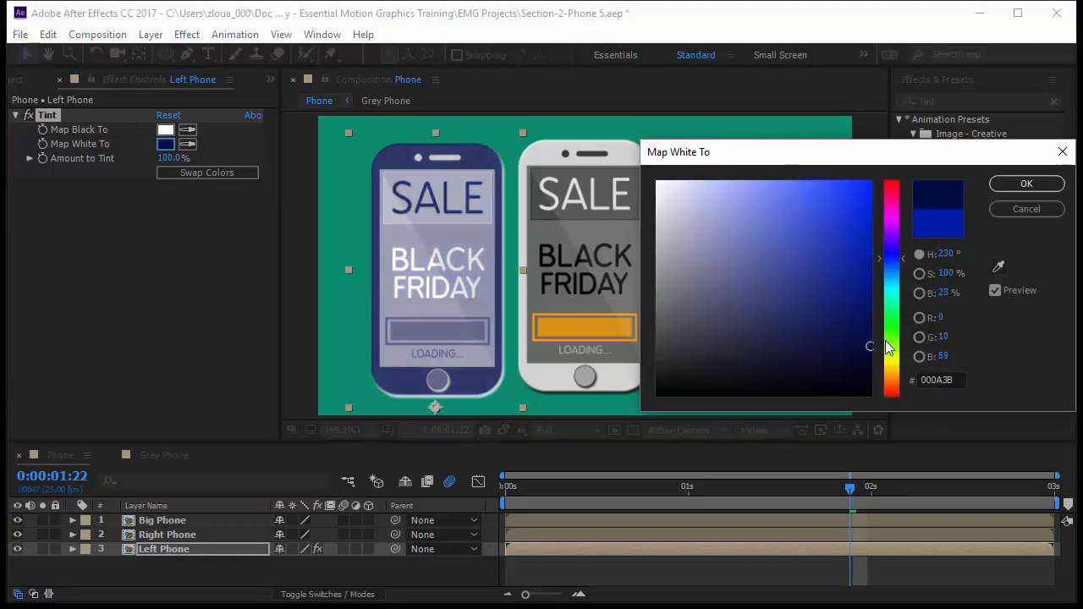
{"action": "left_click", "coordinate": [1026, 185]}
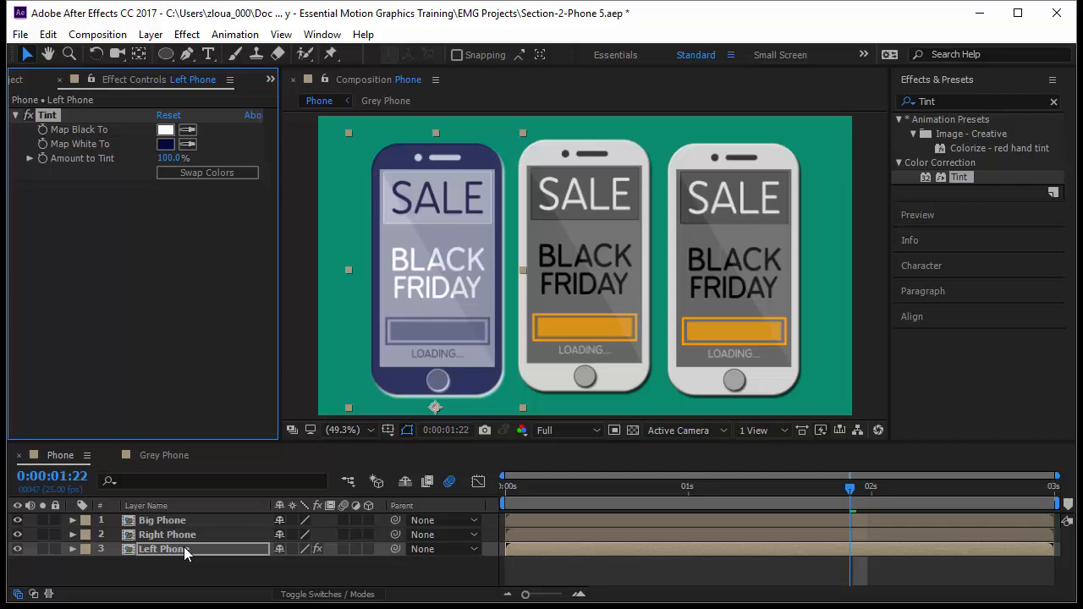
Check the nested Grey Phone composition, return to the Phone composition and delete the Tint effect from the Left Phone layer
{"action": "left_click", "coordinate": [176, 459]}
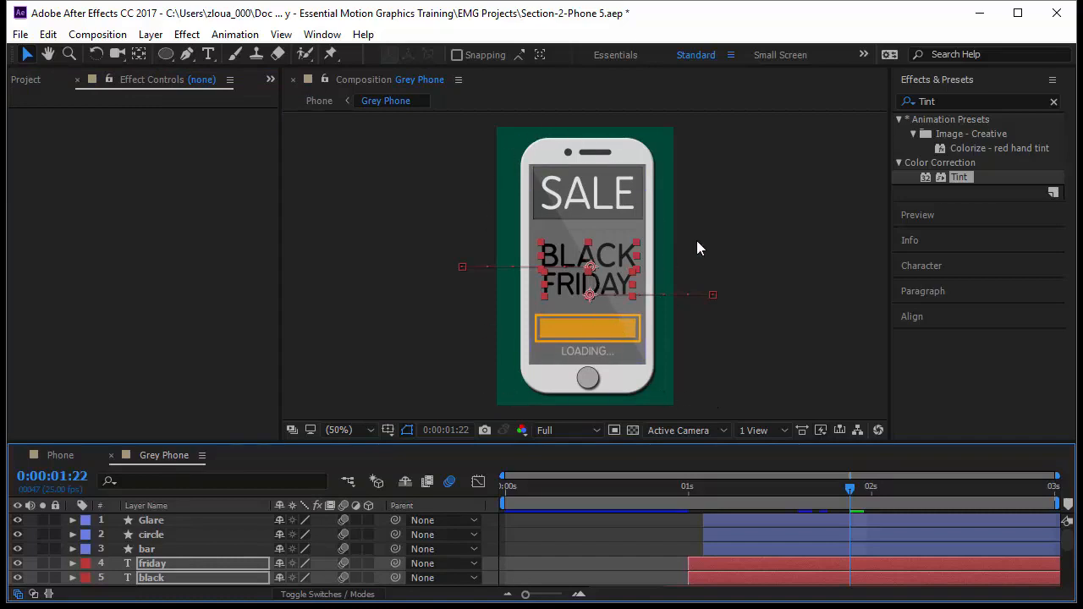
{"action": "left_click", "coordinate": [74, 454]}
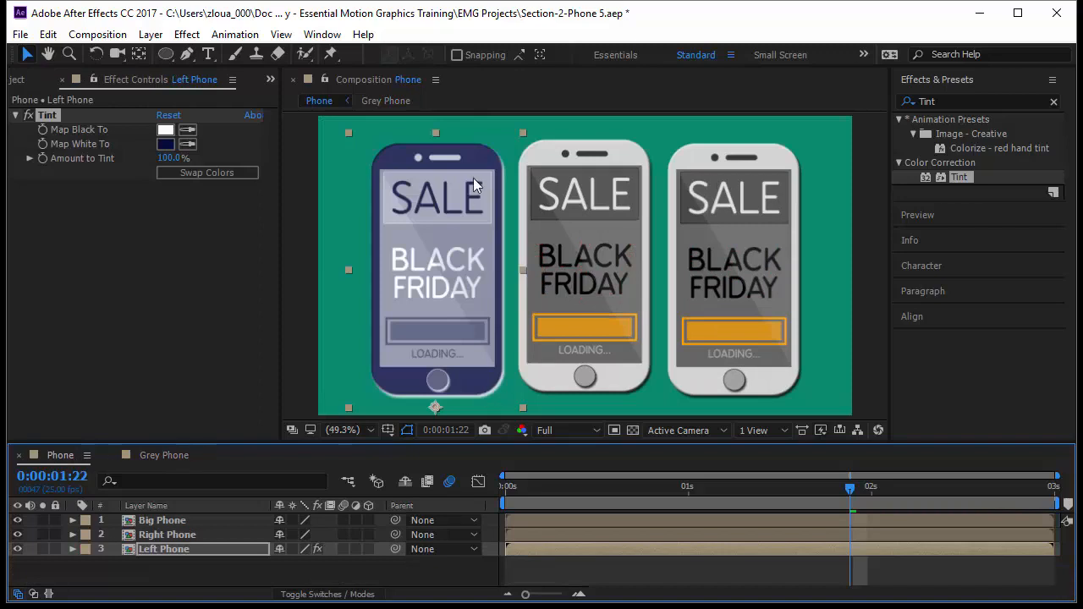
{"action": "left_click", "coordinate": [203, 362]}
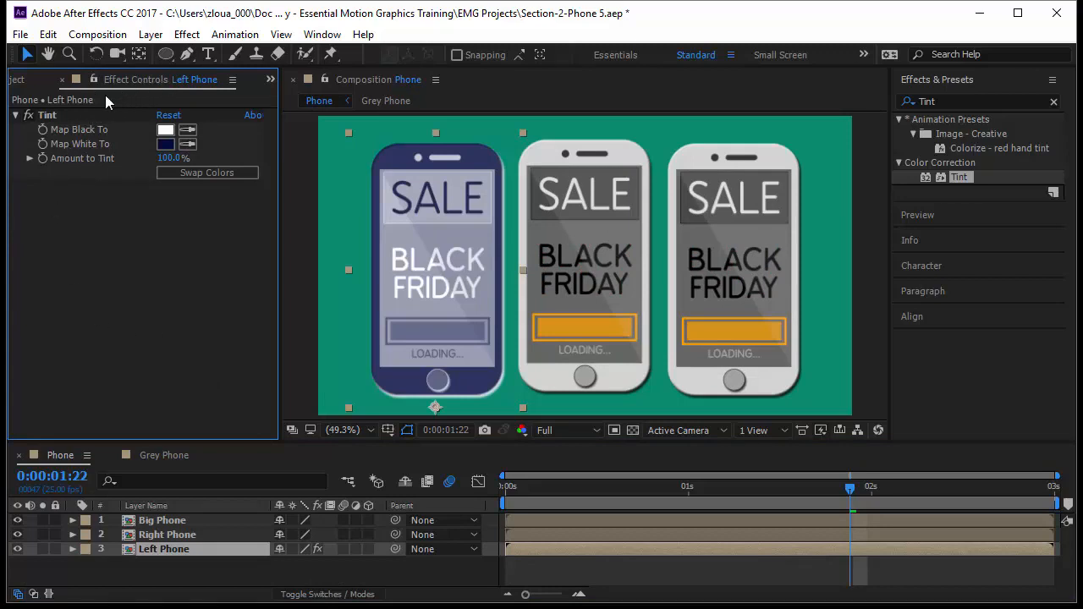
{"action": "left_click", "coordinate": [45, 115]}
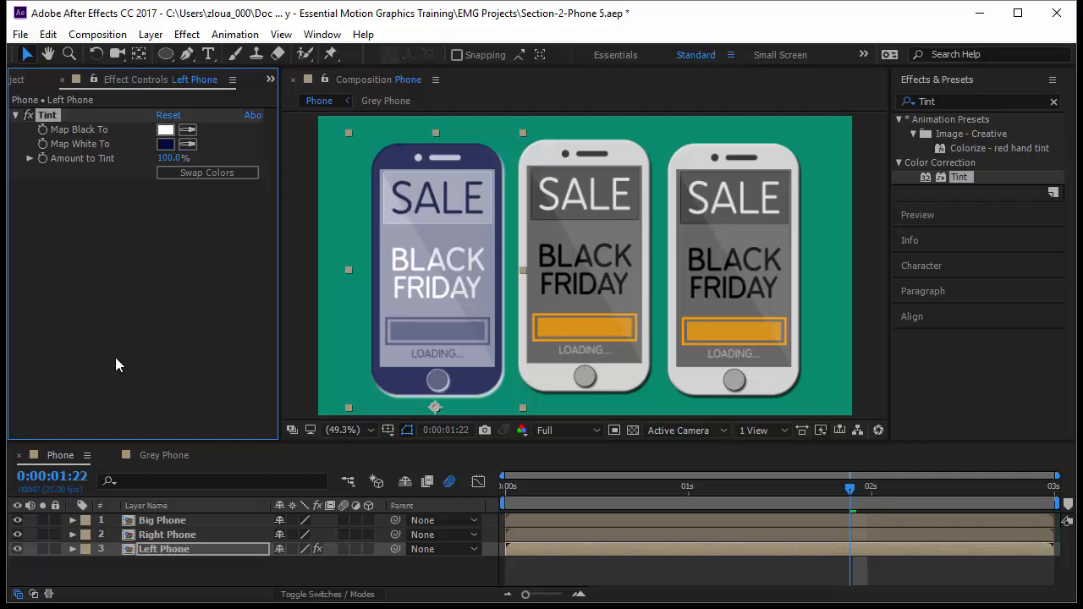
{"action": "key", "text": "Delete"}
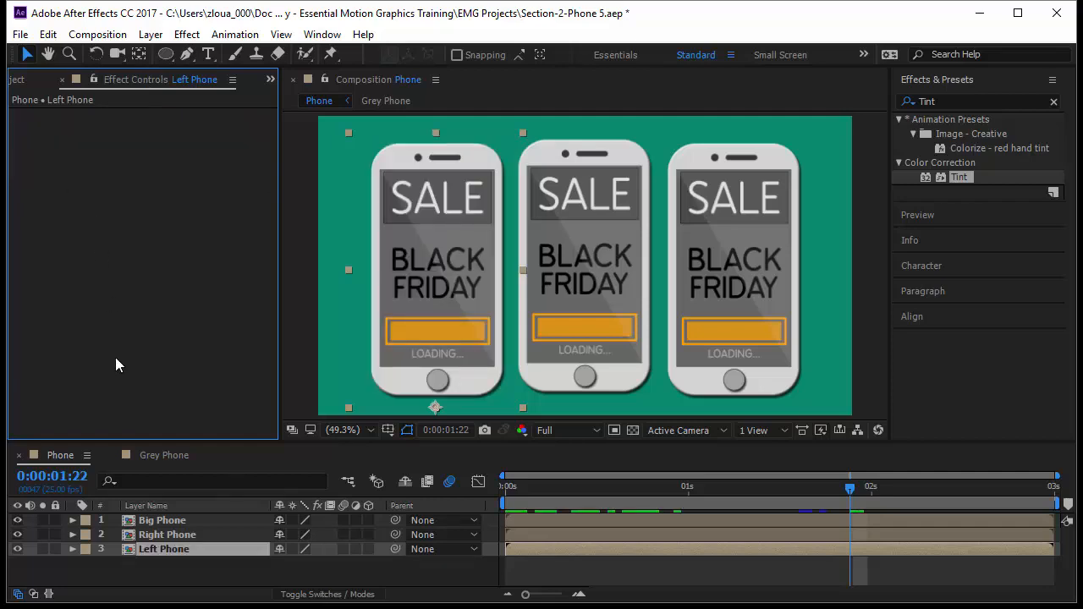
Apply the Tint effect to the Left Phone layer, reveal it under the layer's Effects in the timeline and delete it
{"action": "left_click", "coordinate": [61, 80]}
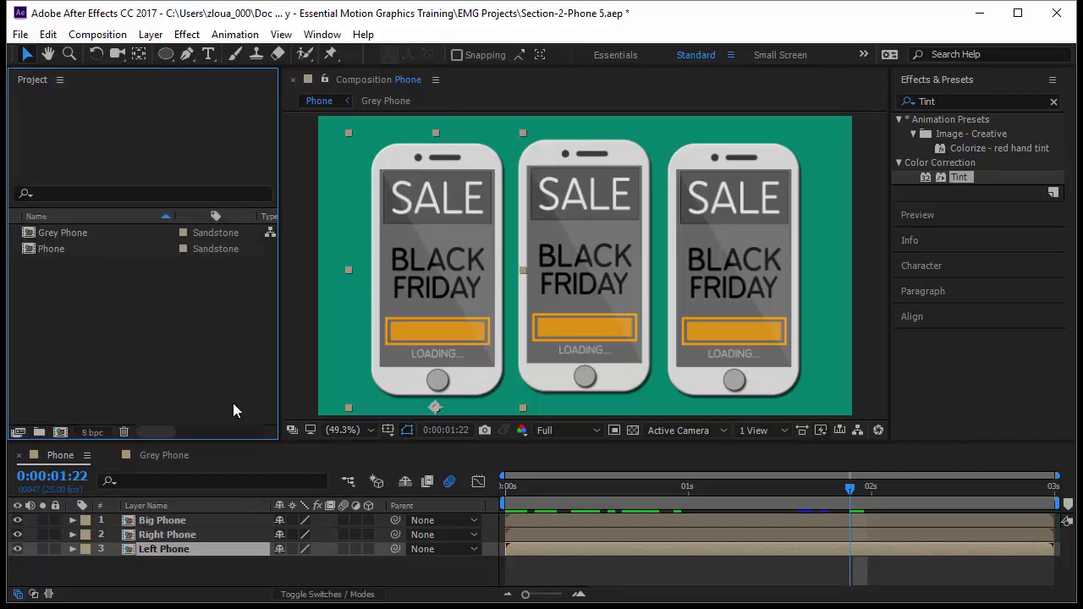
{"action": "left_click_drag", "start_coordinate": [965, 175], "coordinate": [478, 244]}
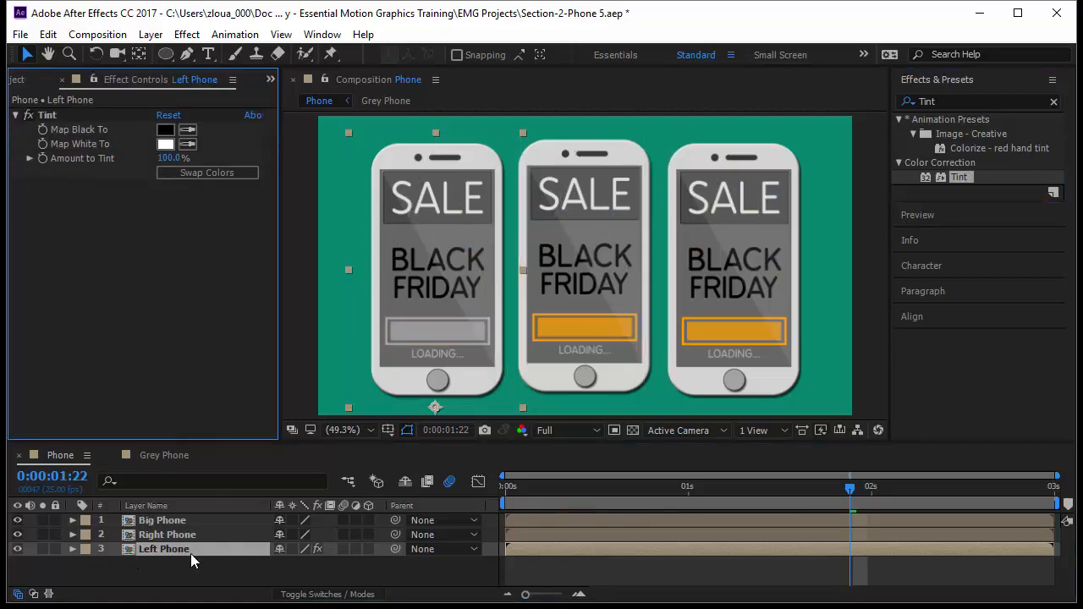
{"action": "left_click", "coordinate": [72, 548]}
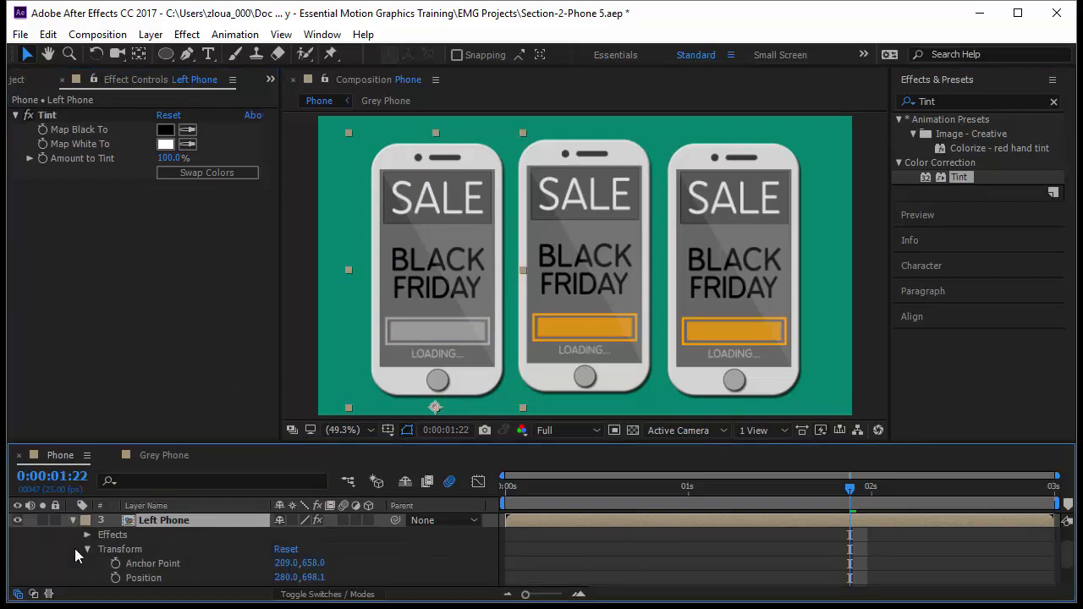
{"action": "left_click", "coordinate": [118, 535]}
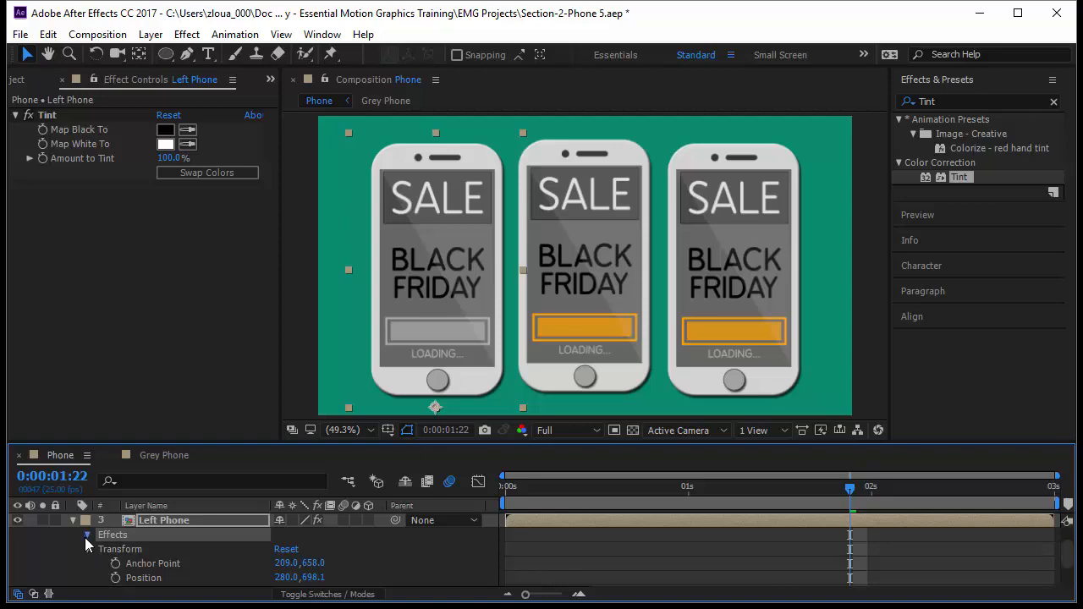
{"action": "left_click", "coordinate": [85, 536]}
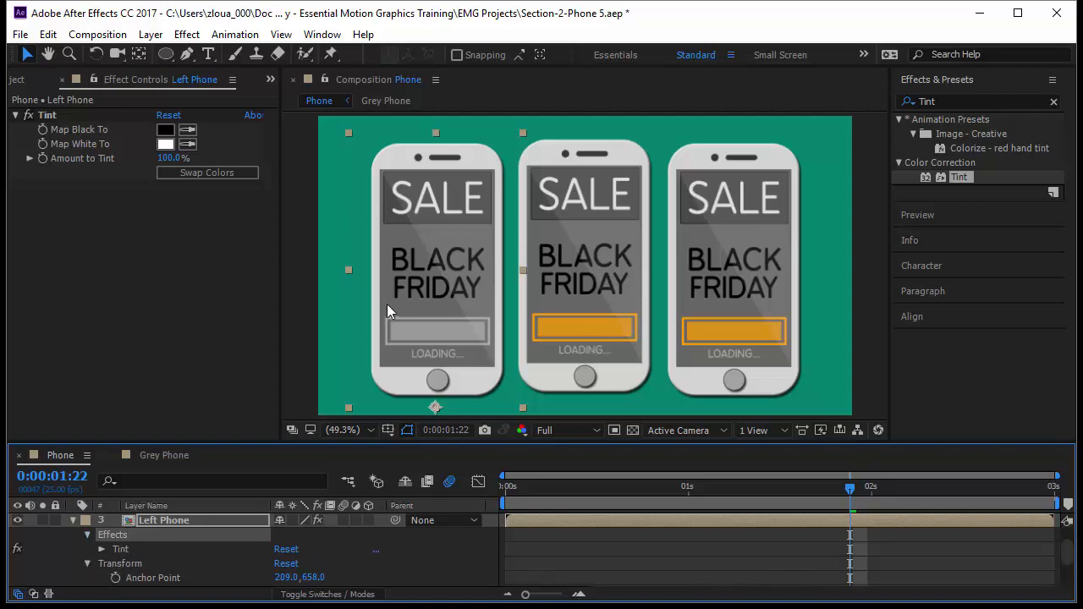
{"action": "left_click", "coordinate": [121, 550]}
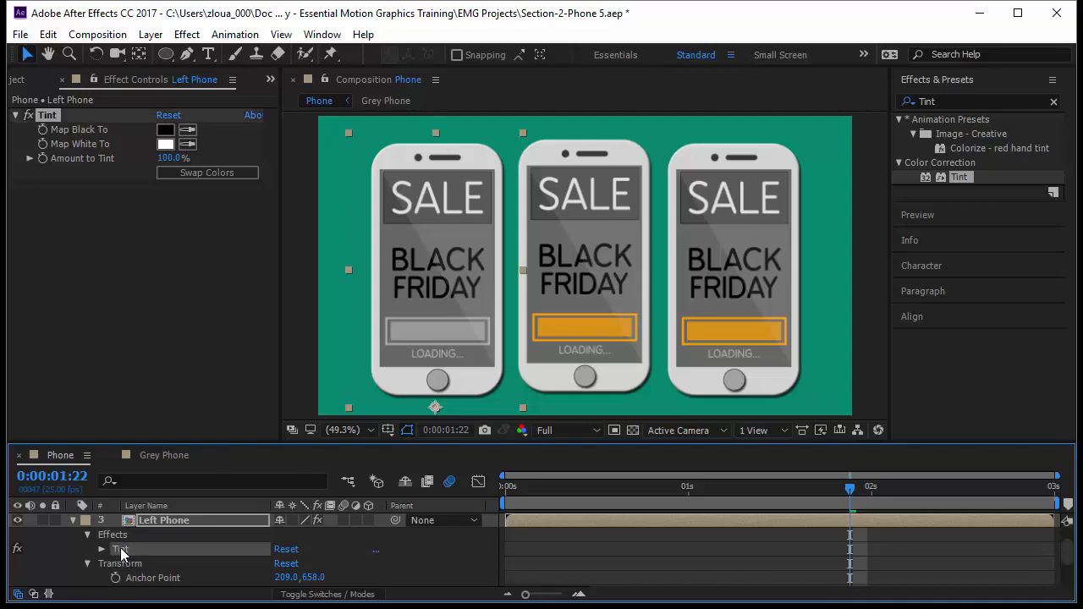
{"action": "key", "text": "Delete"}
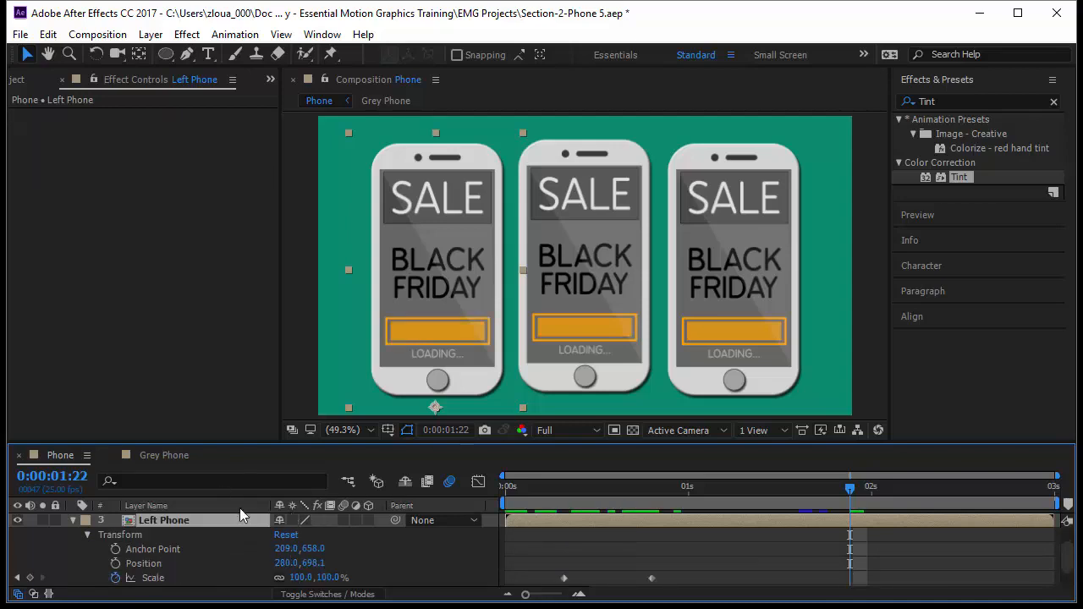
Apply Tint to the Left Phone, set Map Black To to a very dark blue, and swap the two tint colors
{"action": "left_click_drag", "start_coordinate": [959, 177], "coordinate": [357, 271]}
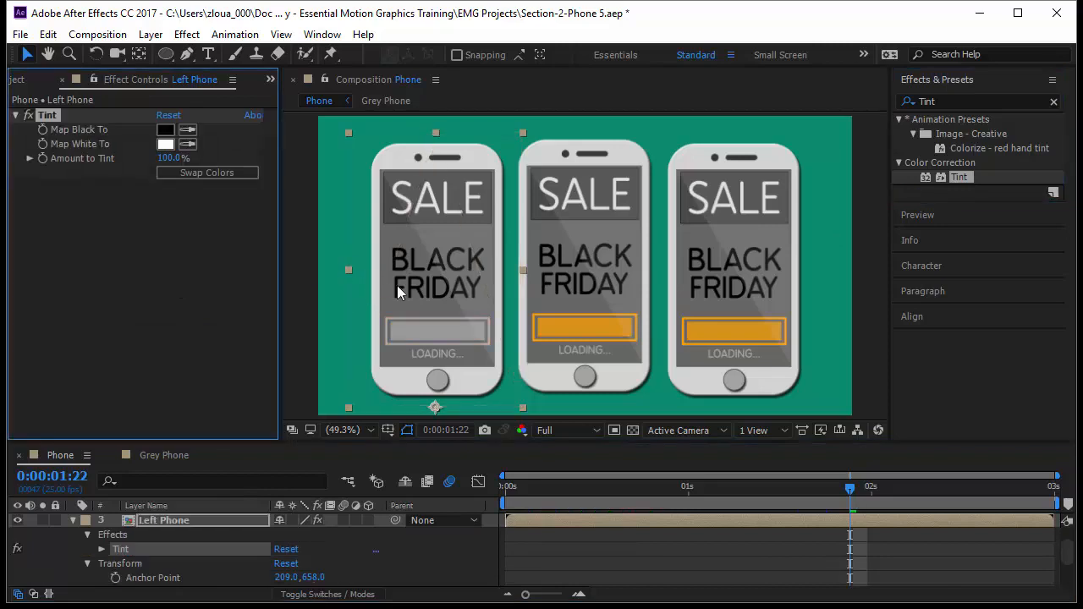
{"action": "left_click", "coordinate": [165, 130]}
{"action": "left_click", "coordinate": [856, 213]}
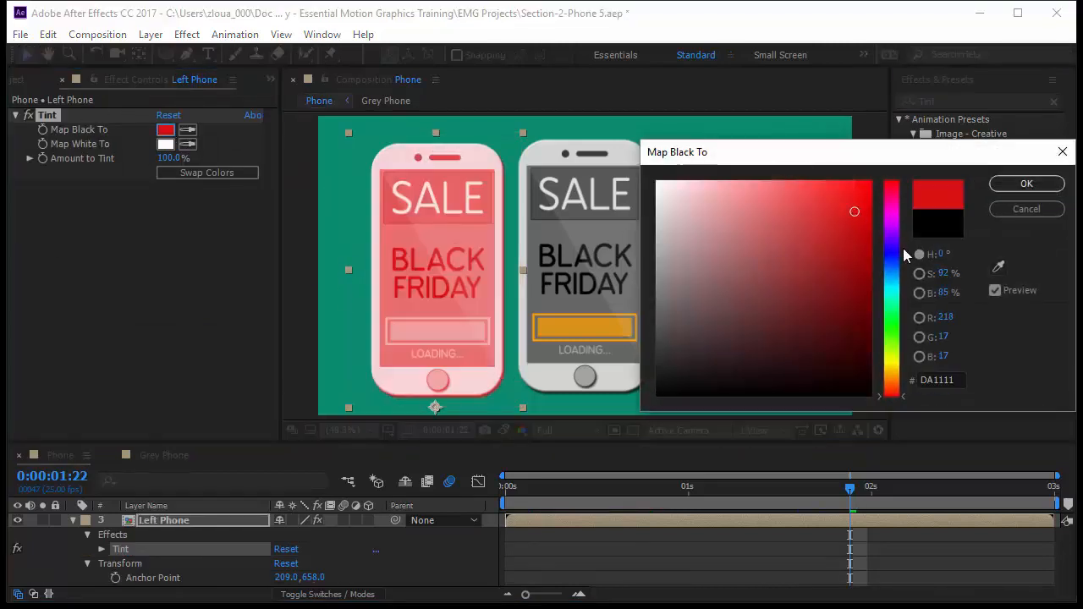
{"action": "left_click_drag", "start_coordinate": [898, 247], "coordinate": [875, 358]}
{"action": "left_click", "coordinate": [1031, 183]}
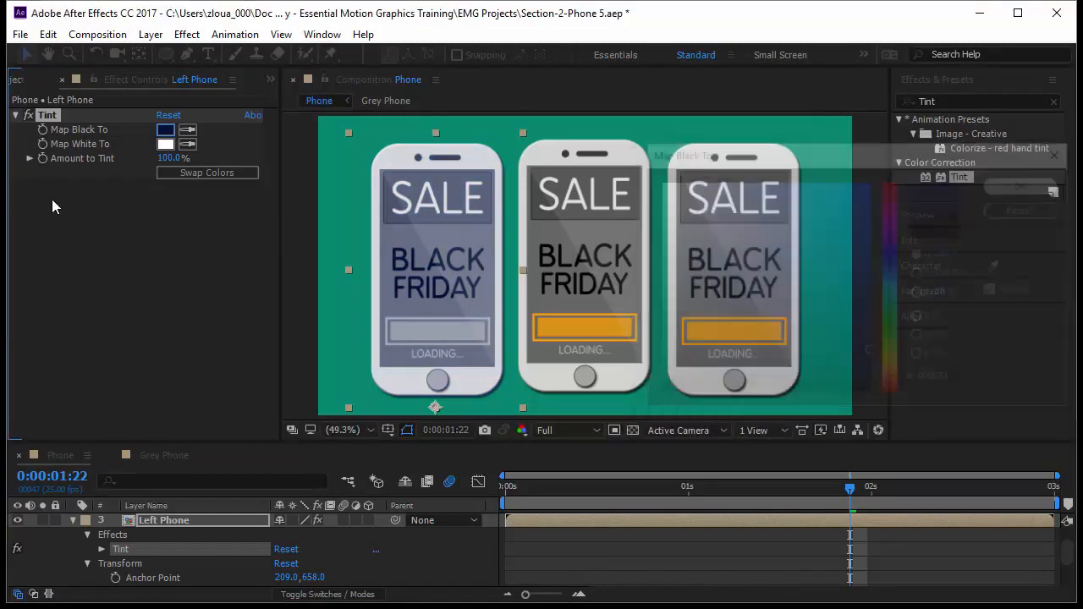
{"action": "left_click", "coordinate": [213, 172]}
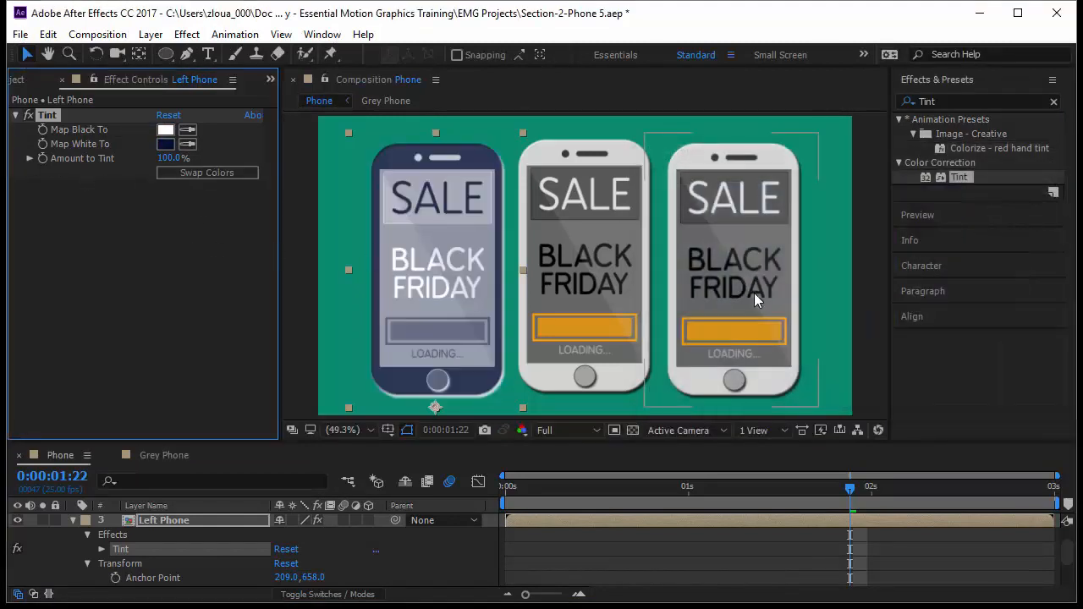
Search the effects for Tritone and apply it to the Right Phone layer
{"action": "left_click", "coordinate": [956, 100]}
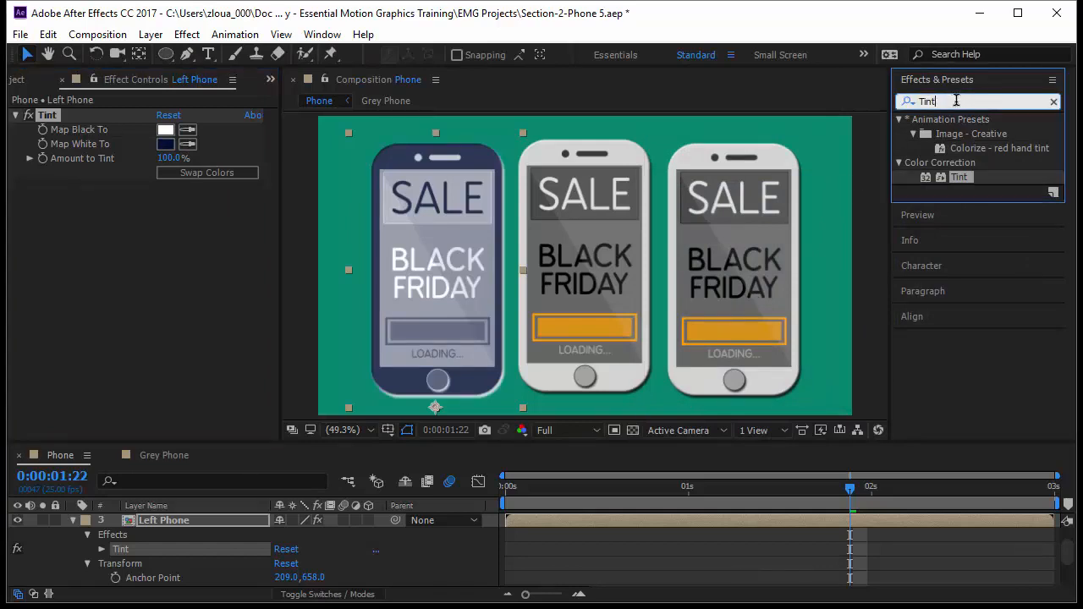
{"action": "key", "text": "ctrl+a"}
{"action": "type", "text": "TRitone"}
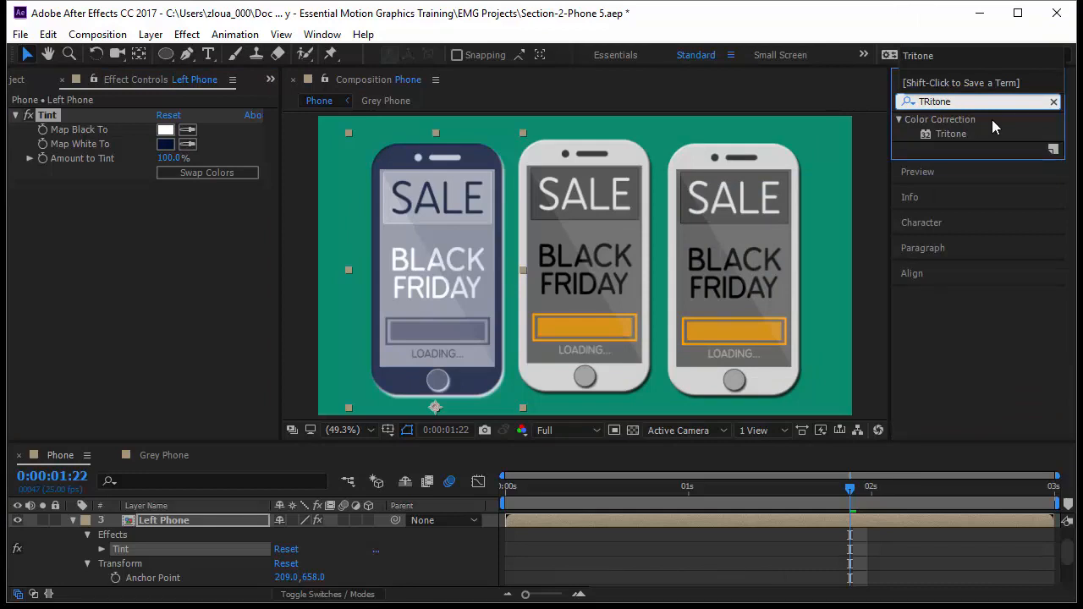
{"action": "left_click", "coordinate": [955, 134]}
{"action": "left_click_drag", "start_coordinate": [962, 136], "coordinate": [774, 179]}
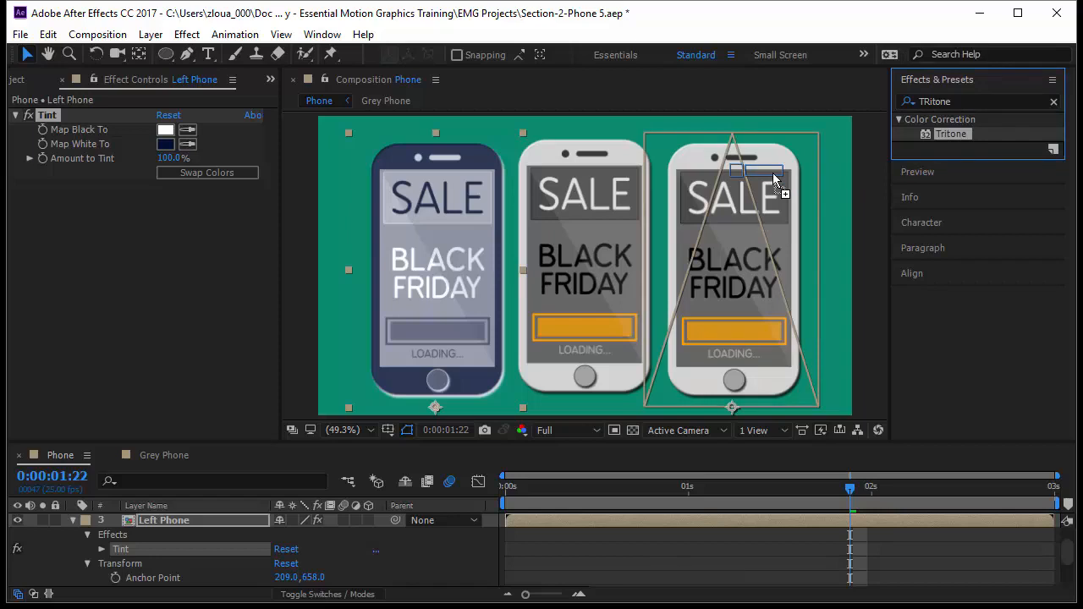
{"action": "left_click_drag", "start_coordinate": [774, 179], "coordinate": [773, 174]}
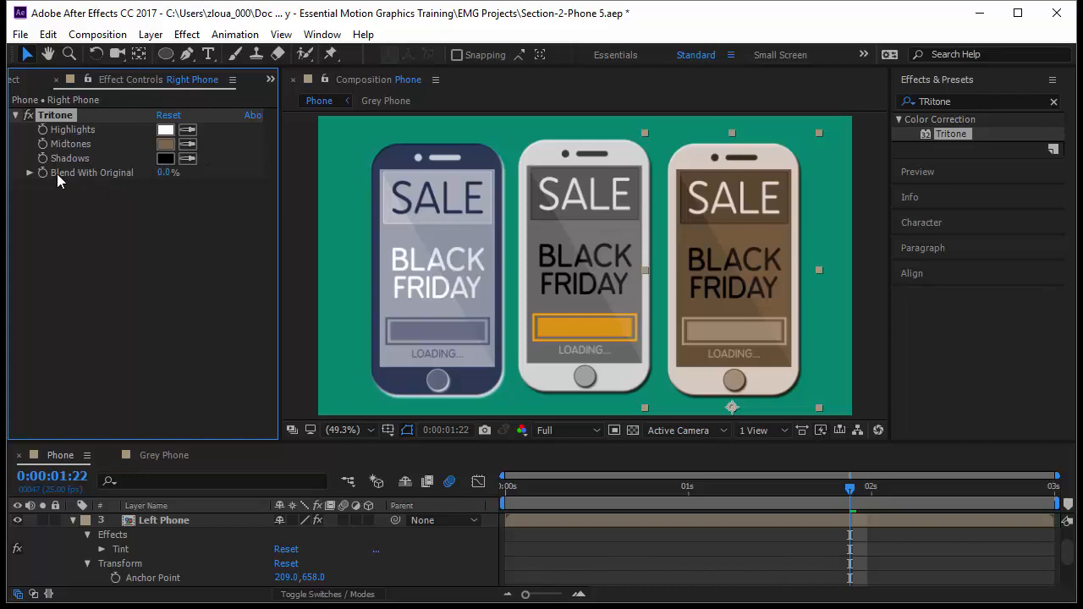
Try the bright blue 1800FF for Midtones in the Right Phone's Tritone effect and discard the change
{"action": "left_click_drag", "start_coordinate": [164, 174], "coordinate": [93, 213]}
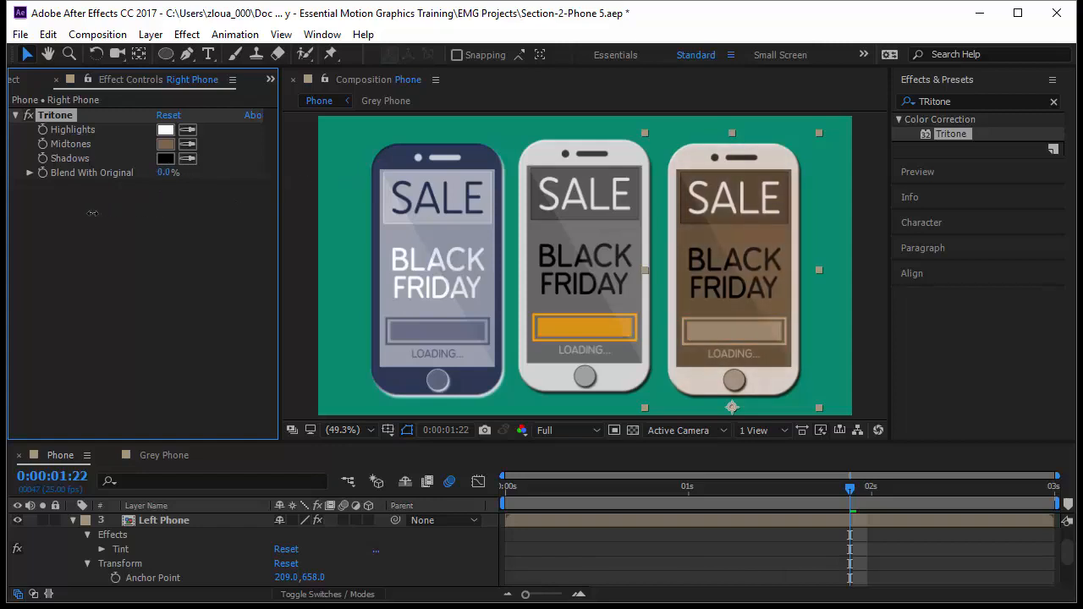
{"action": "left_click", "coordinate": [166, 145]}
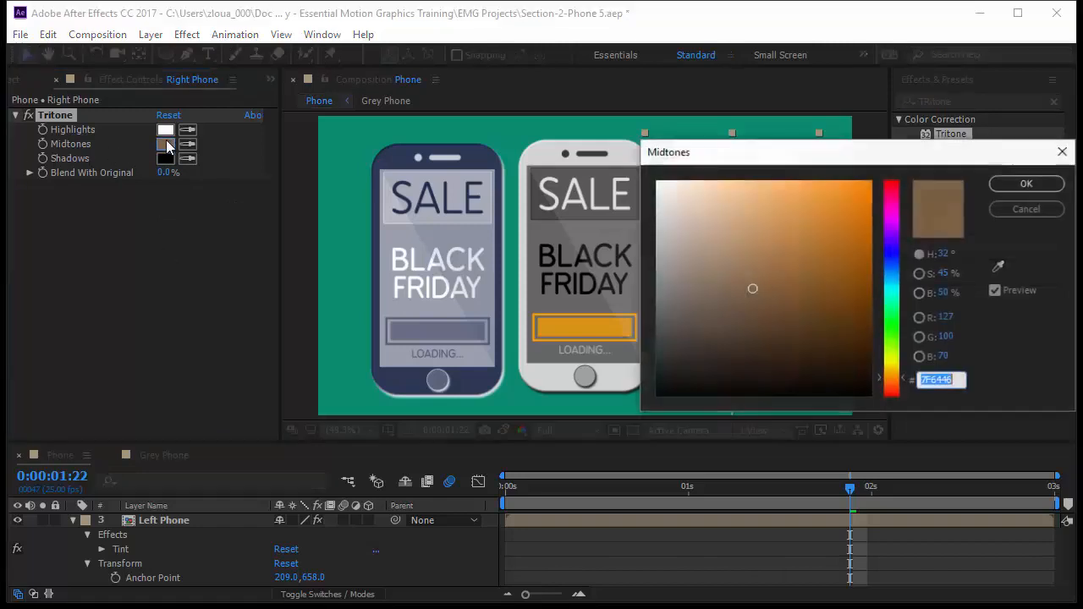
{"action": "left_click", "coordinate": [892, 249]}
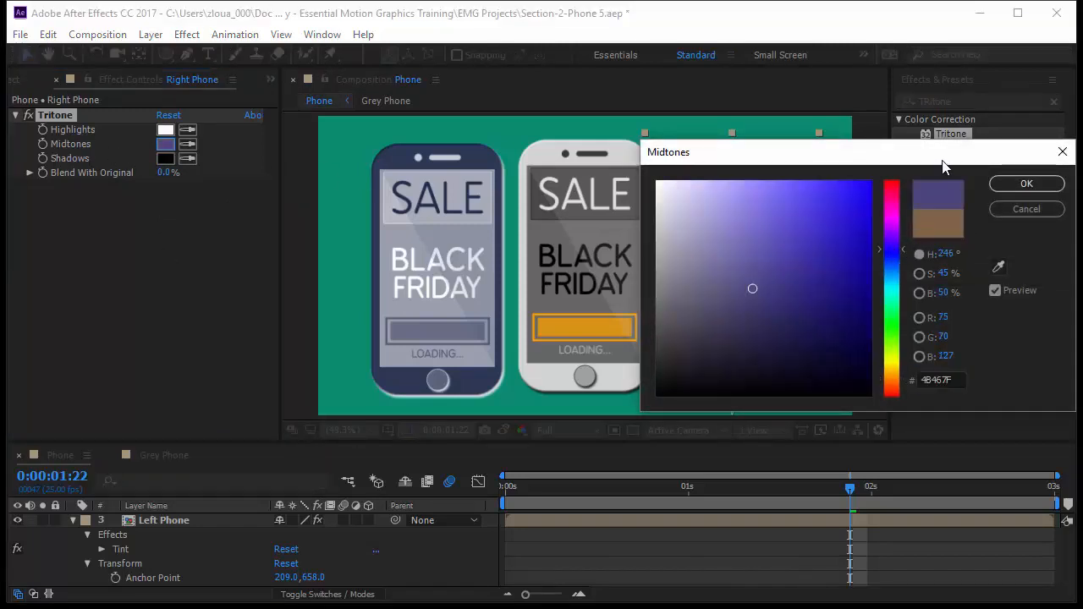
{"action": "left_click_drag", "start_coordinate": [943, 166], "coordinate": [313, 238]}
{"action": "left_click_drag", "start_coordinate": [214, 325], "coordinate": [250, 248]}
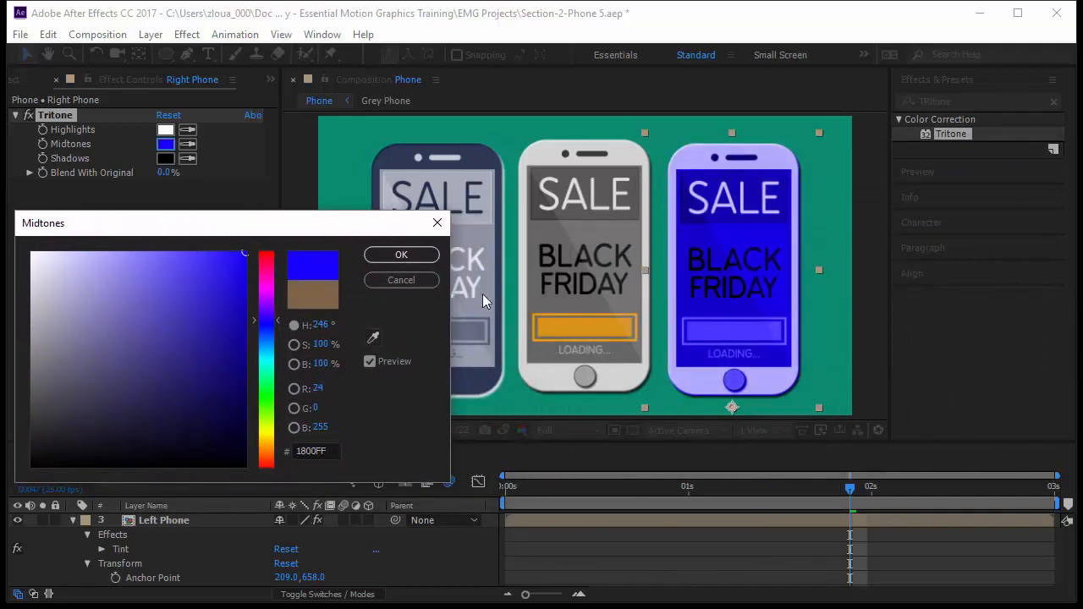
{"action": "left_click", "coordinate": [391, 282]}
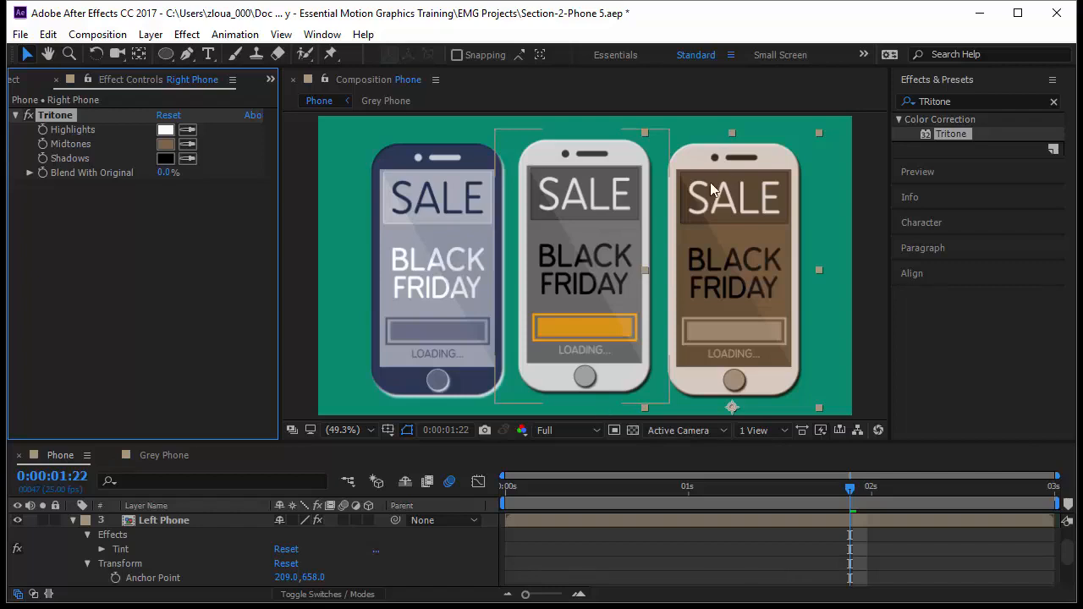
Close the Right Phone's effect controls and reopen the Left Phone's Tint settings from its effect in the timeline
{"action": "left_click", "coordinate": [957, 102]}
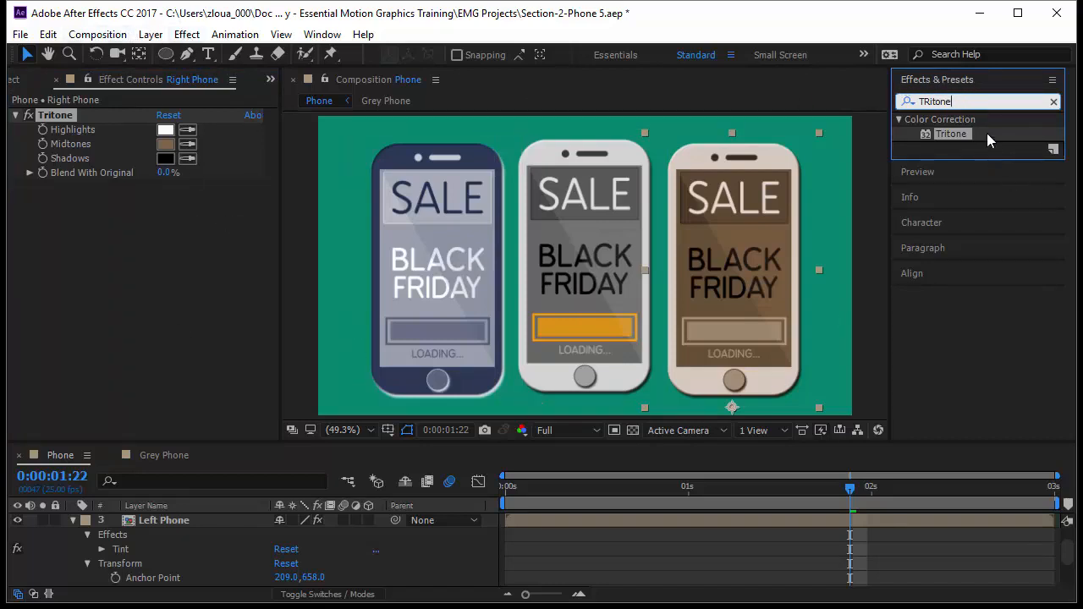
{"action": "mouse_move", "coordinate": [957, 134]}
{"action": "left_mouse_down"}
{"action": "mouse_move", "coordinate": [931, 169]}
{"action": "mouse_move", "coordinate": [725, 242]}
{"action": "mouse_move", "coordinate": [450, 247]}
{"action": "mouse_move", "coordinate": [714, 249]}
{"action": "mouse_move", "coordinate": [708, 232]}
{"action": "mouse_move", "coordinate": [681, 324]}
{"action": "mouse_move", "coordinate": [125, 522]}
{"action": "mouse_move", "coordinate": [340, 555]}
{"action": "mouse_move", "coordinate": [538, 550]}
{"action": "mouse_move", "coordinate": [717, 447]}
{"action": "mouse_move", "coordinate": [939, 198]}
{"action": "mouse_move", "coordinate": [973, 146]}
{"action": "left_mouse_up"}
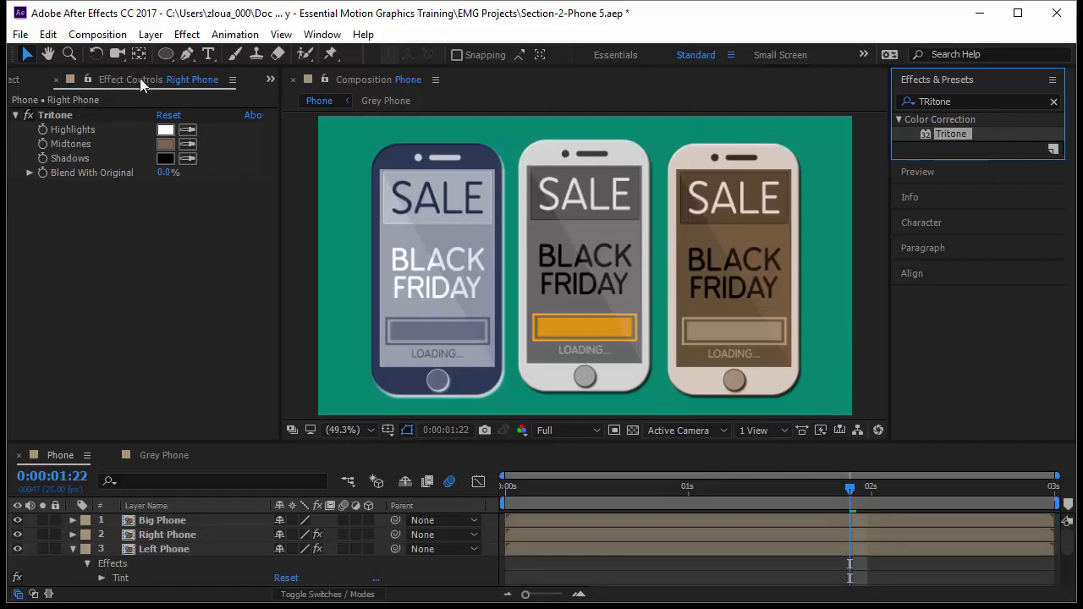
{"action": "left_click", "coordinate": [56, 78]}
{"action": "left_click", "coordinate": [120, 579]}
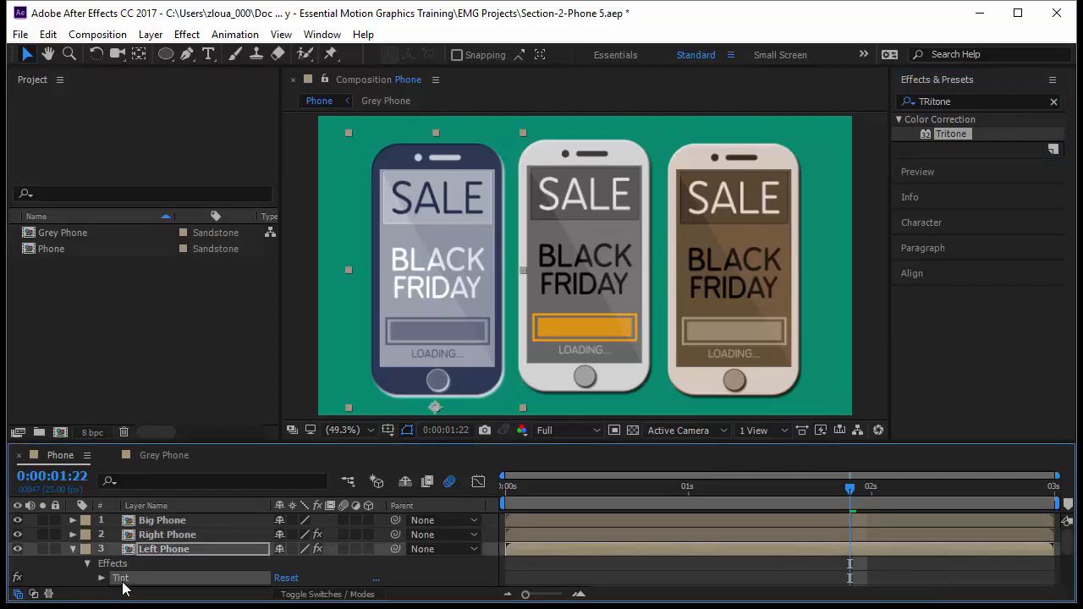
{"action": "double_click", "coordinate": [122, 581]}
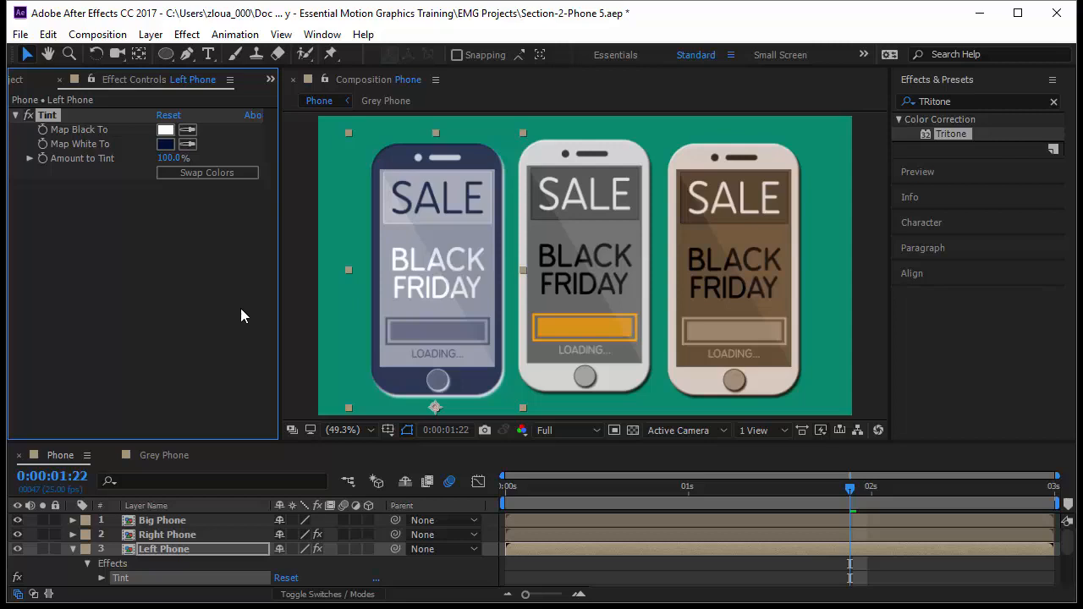
Search the effects for CC Toner and apply it to the Big Phone layer
{"action": "left_click", "coordinate": [965, 100]}
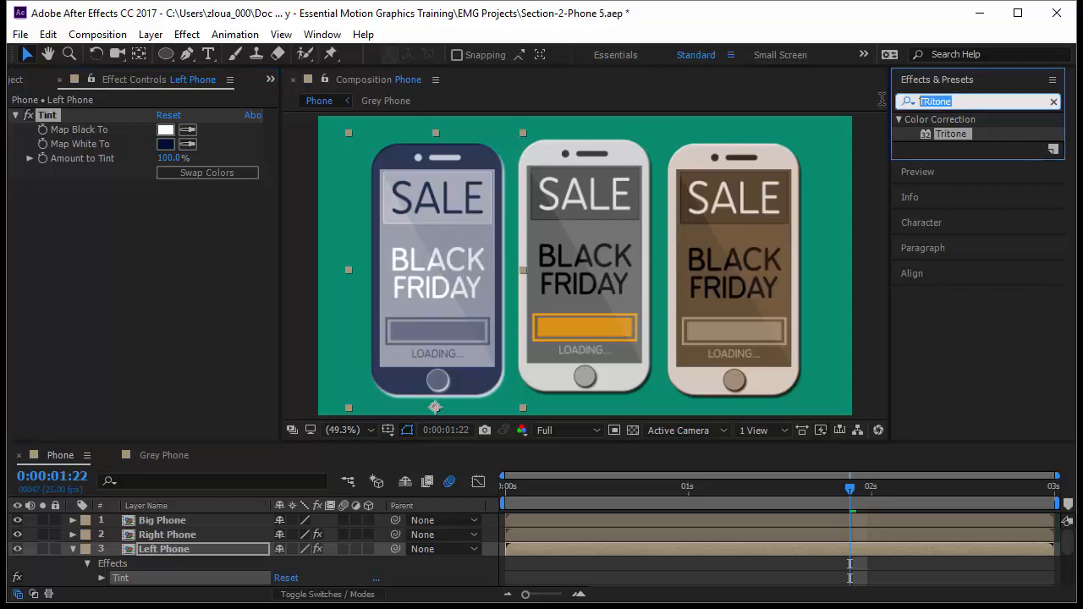
{"action": "type", "text": "cc"}
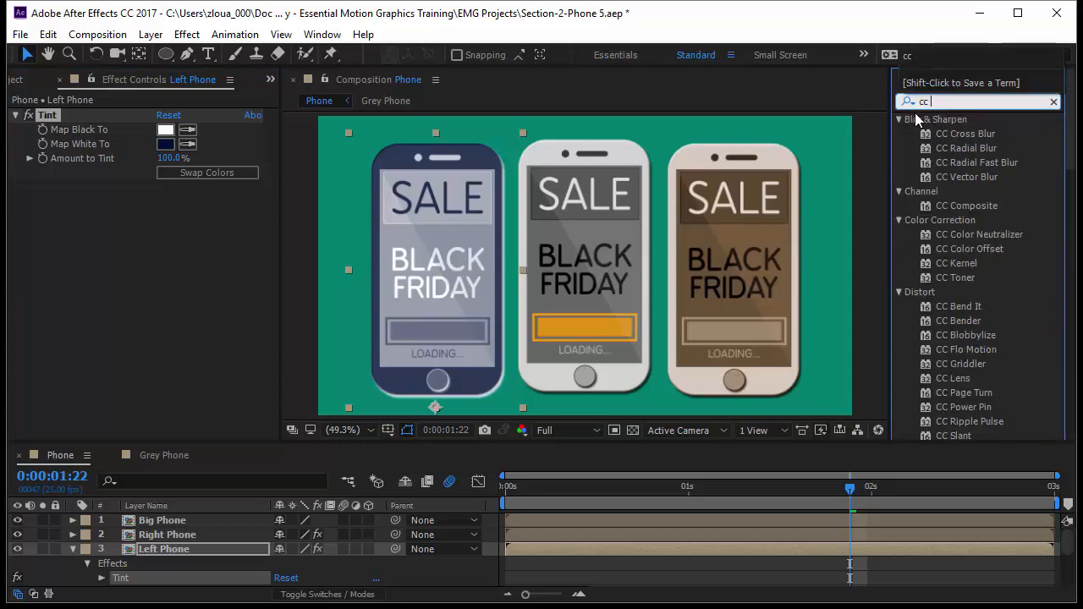
{"action": "type", "text": " toner"}
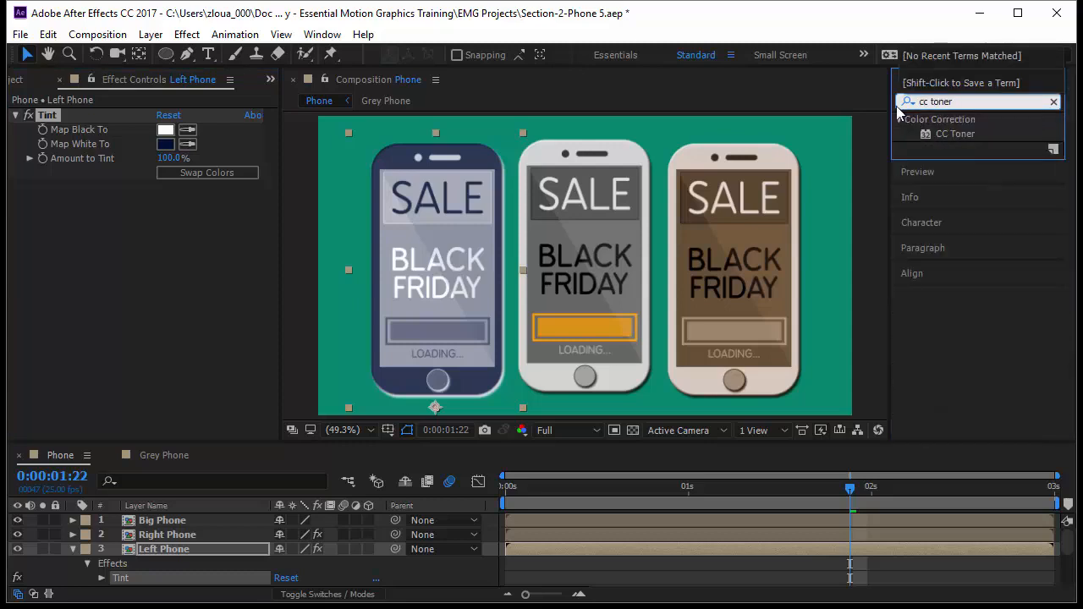
{"action": "left_click", "coordinate": [961, 135]}
{"action": "left_click_drag", "start_coordinate": [959, 132], "coordinate": [592, 262]}
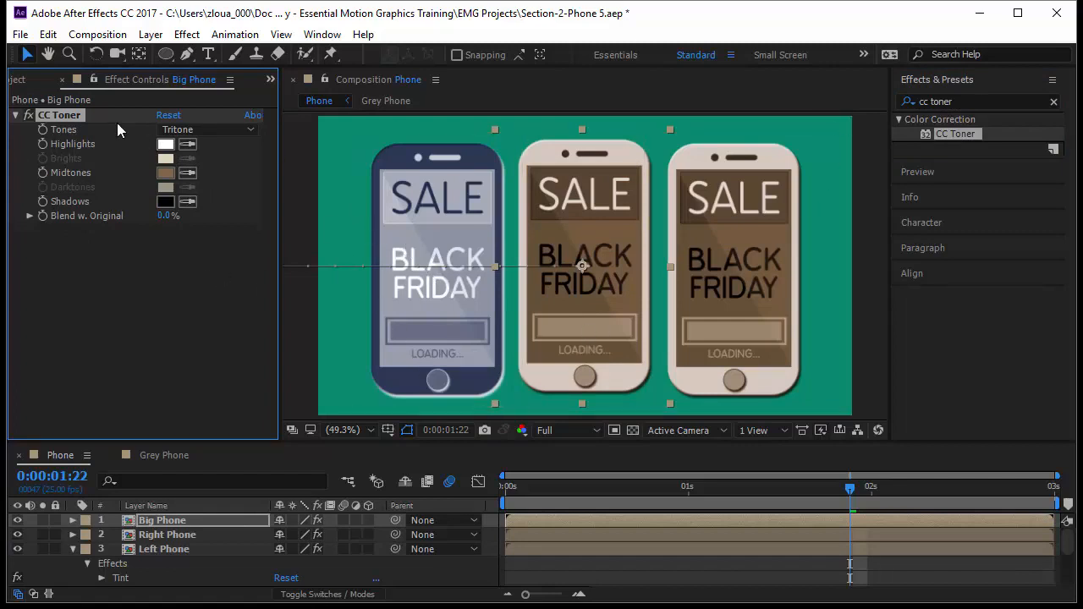
Look through the Tones options of the Big Phone's CC Toner effect, and undo adding the effect
{"action": "left_click", "coordinate": [191, 132]}
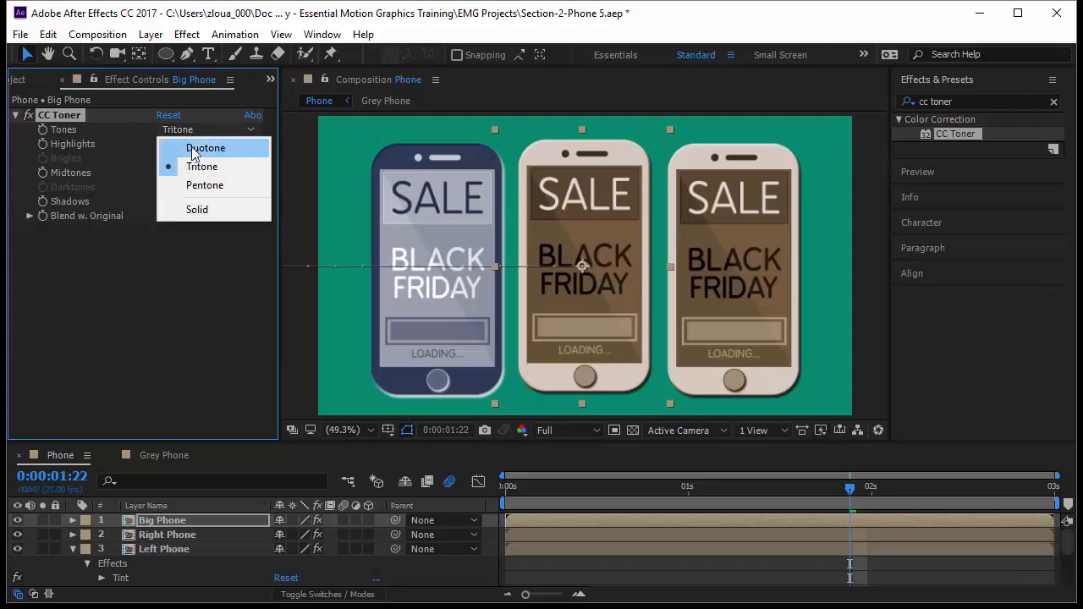
{"action": "left_click", "coordinate": [202, 266]}
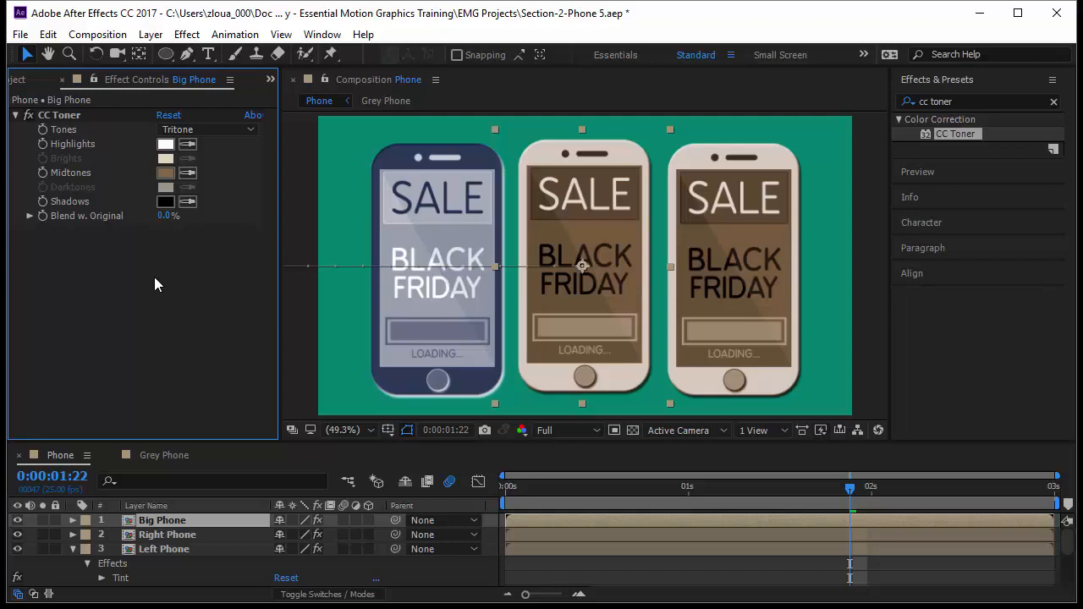
{"action": "key", "text": "ctrl+z"}
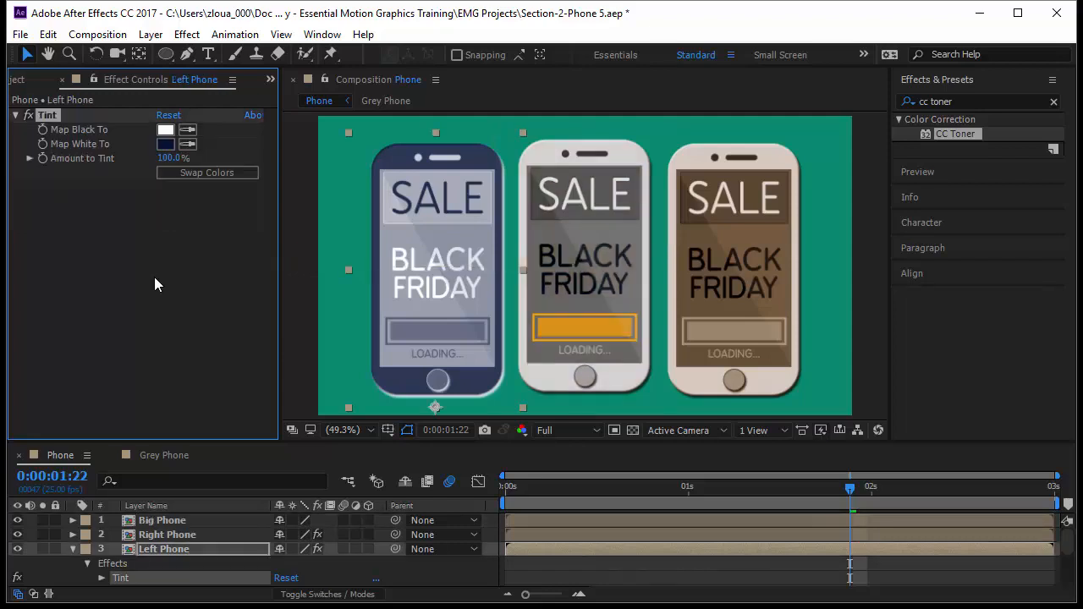